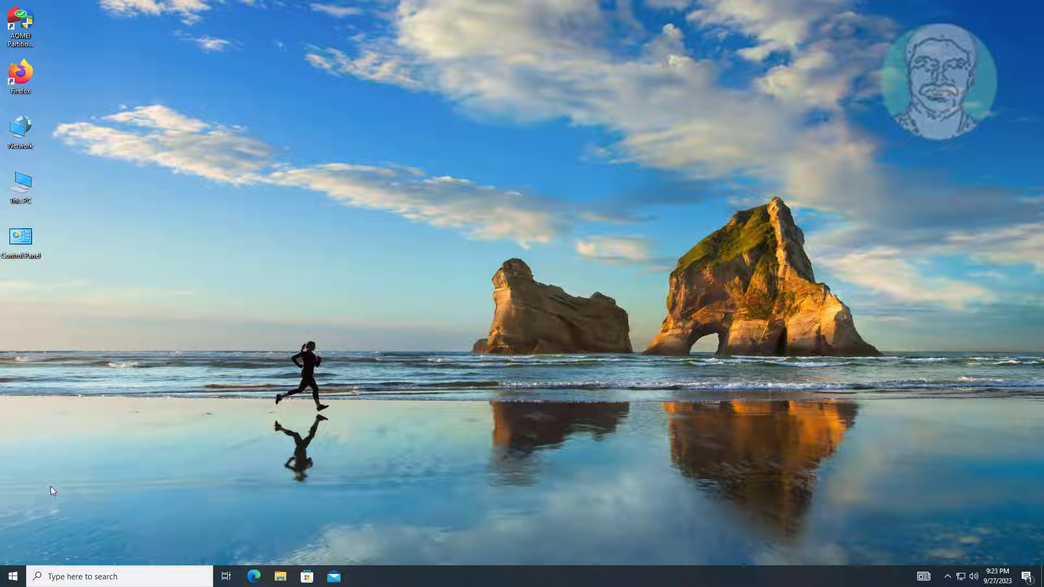
- Open Computer Management and list the local user accounts
right_click(20, 185)
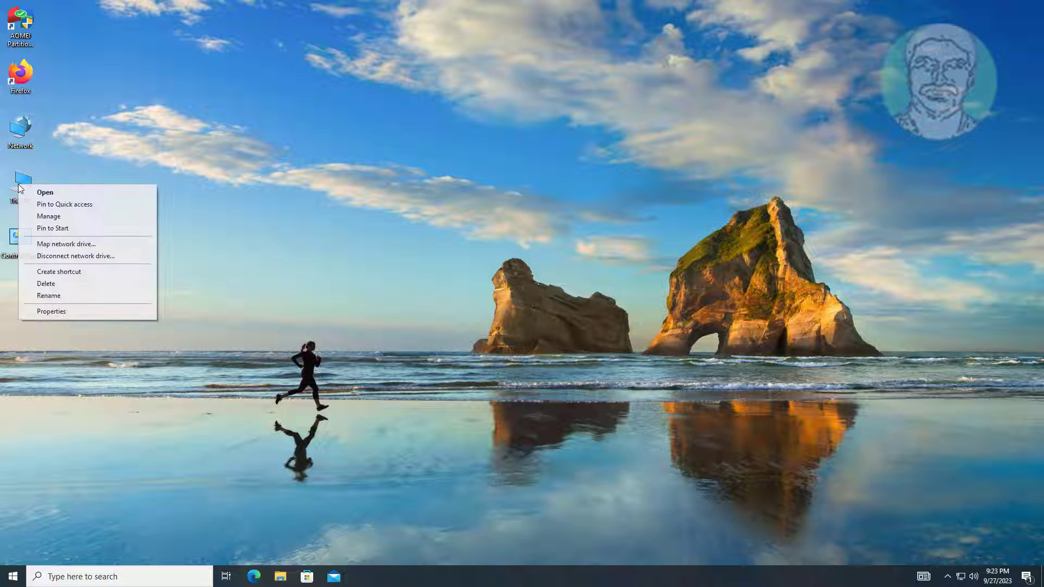
click(88, 219)
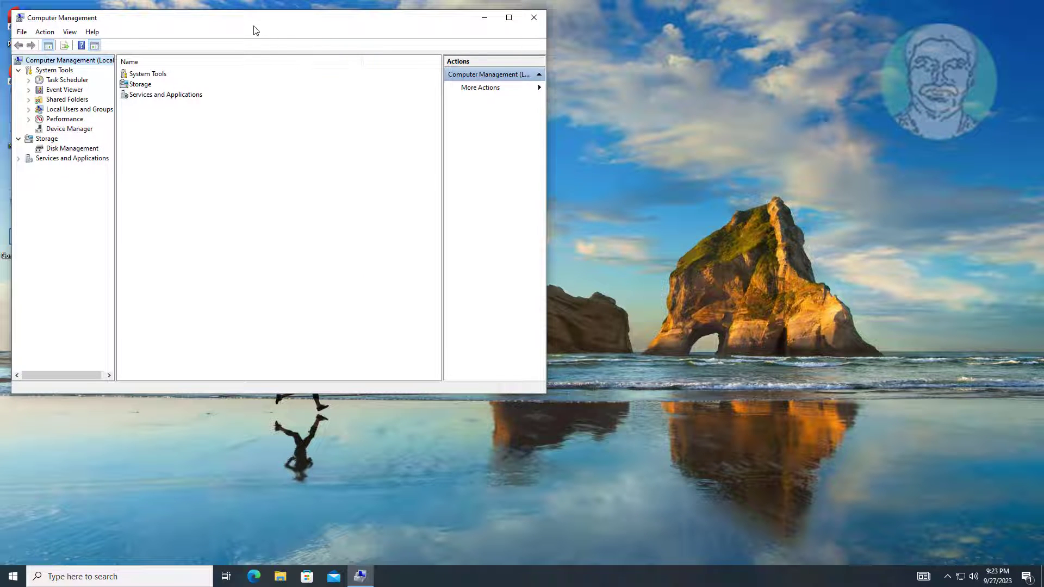
drag(249, 25, 503, 53)
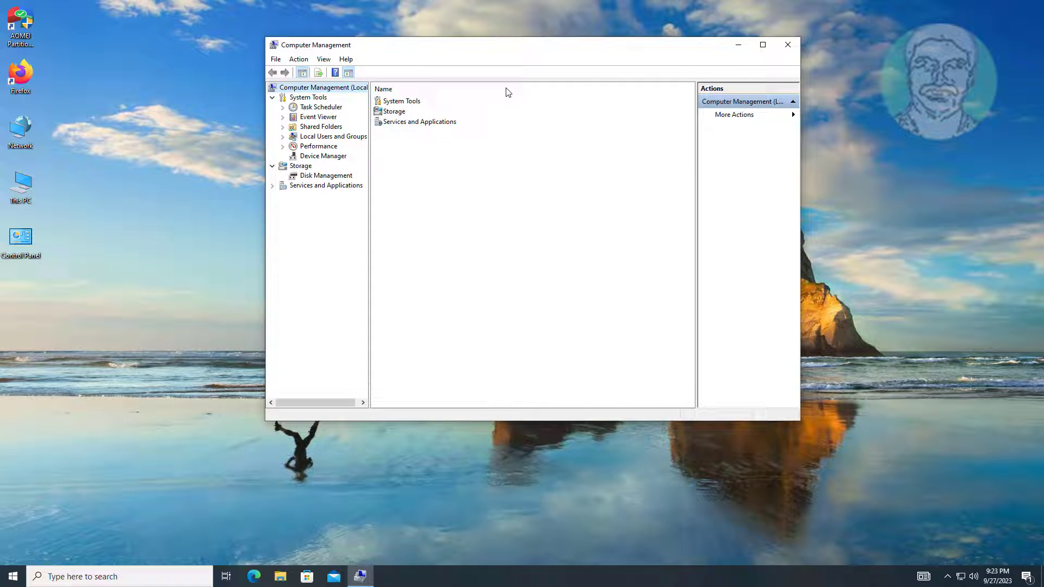
click(286, 139)
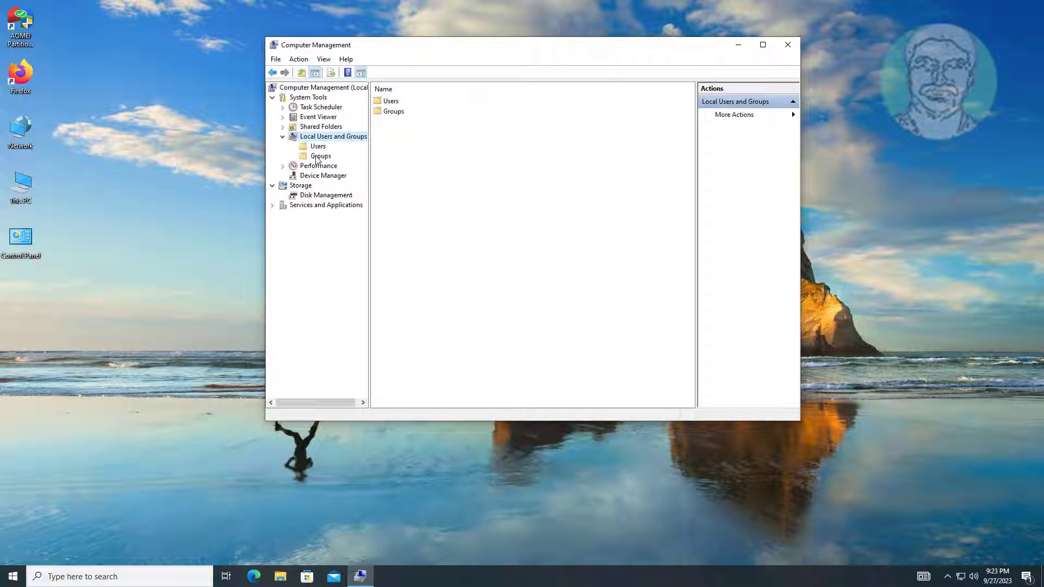
click(318, 147)
- Check that newadmin belongs to the Administrators group, then close Computer Management
click(416, 143)
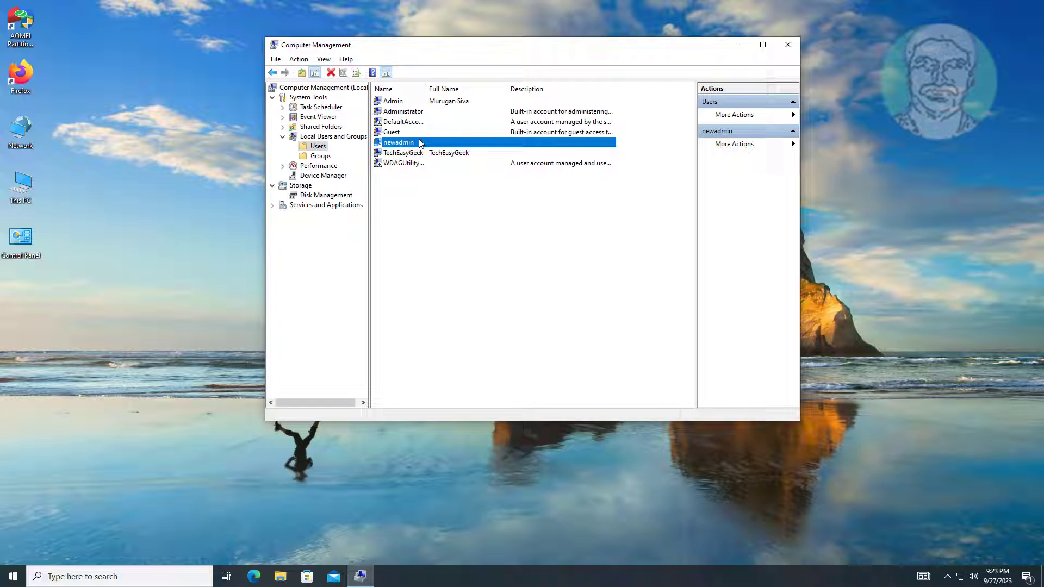
double_click(416, 143)
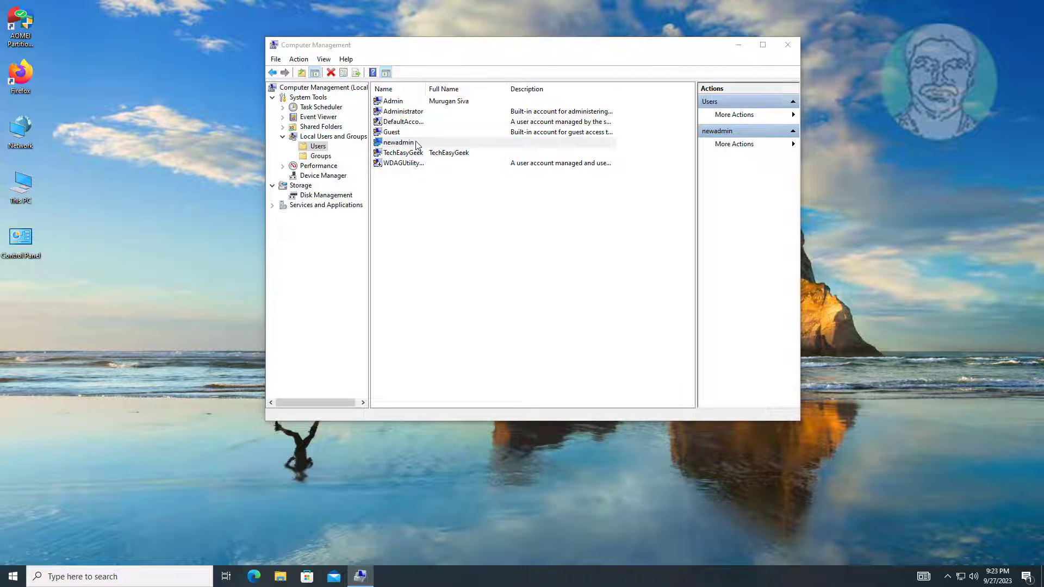
click(473, 133)
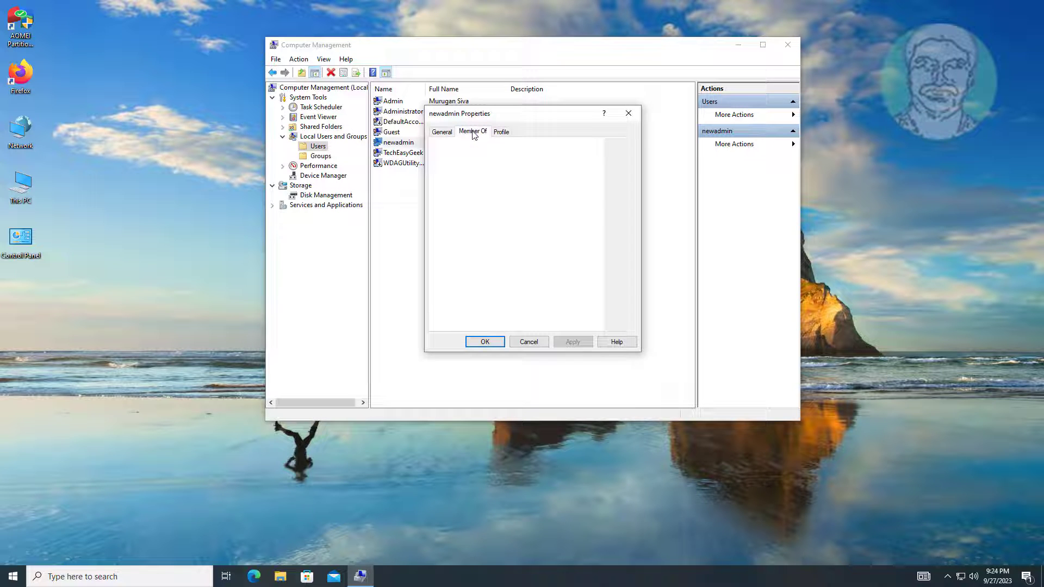
click(477, 161)
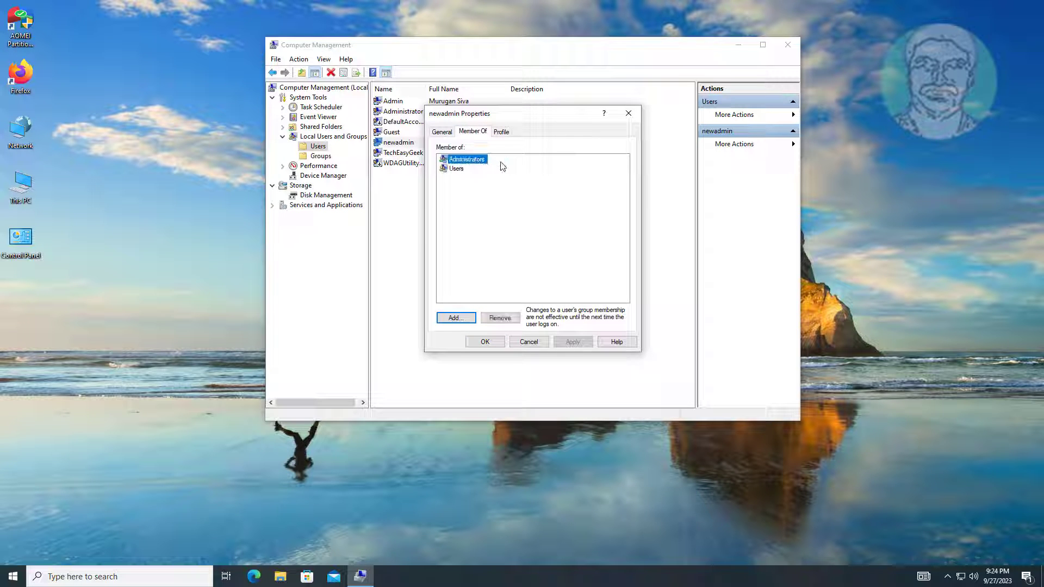
click(485, 343)
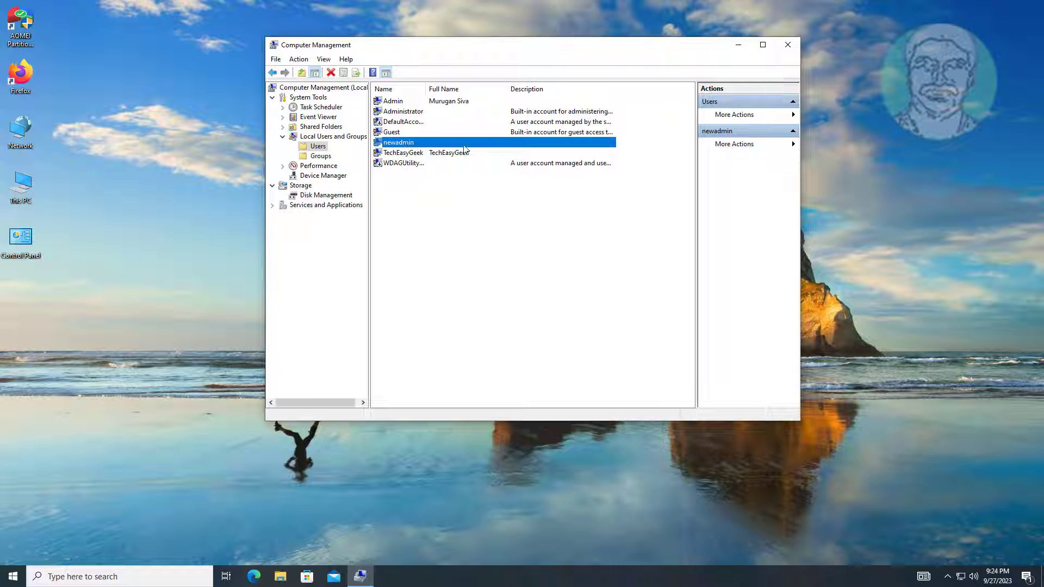
click(783, 49)
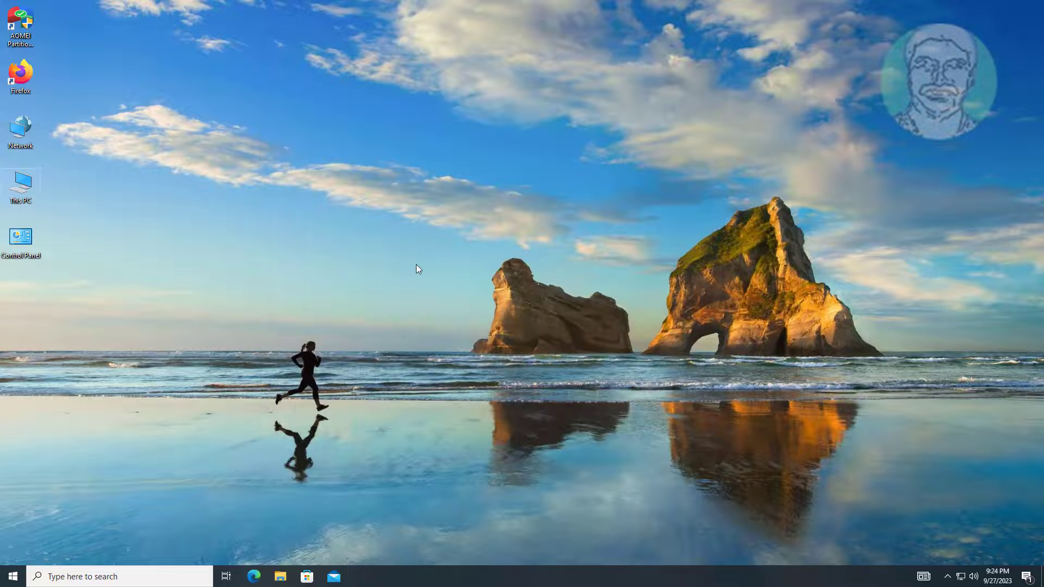
- Check the computer's full name and its mydc.local domain in System Properties
right_click(19, 180)
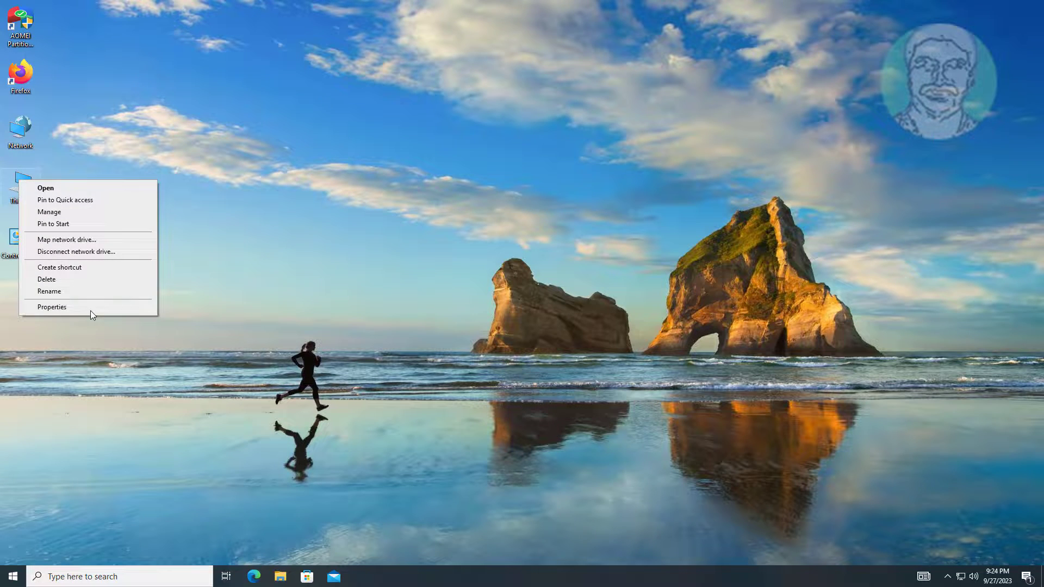
click(51, 307)
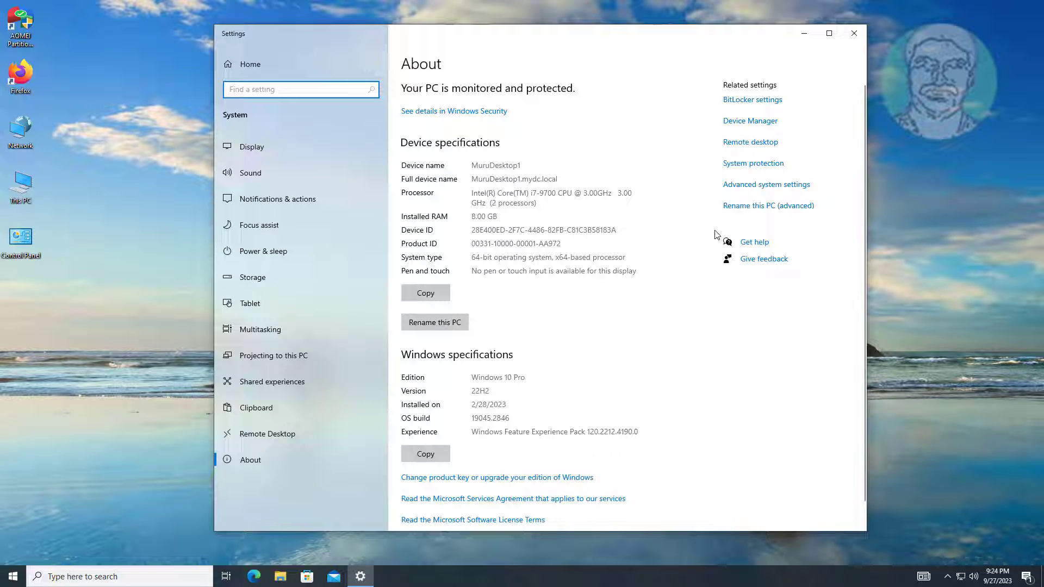
click(762, 185)
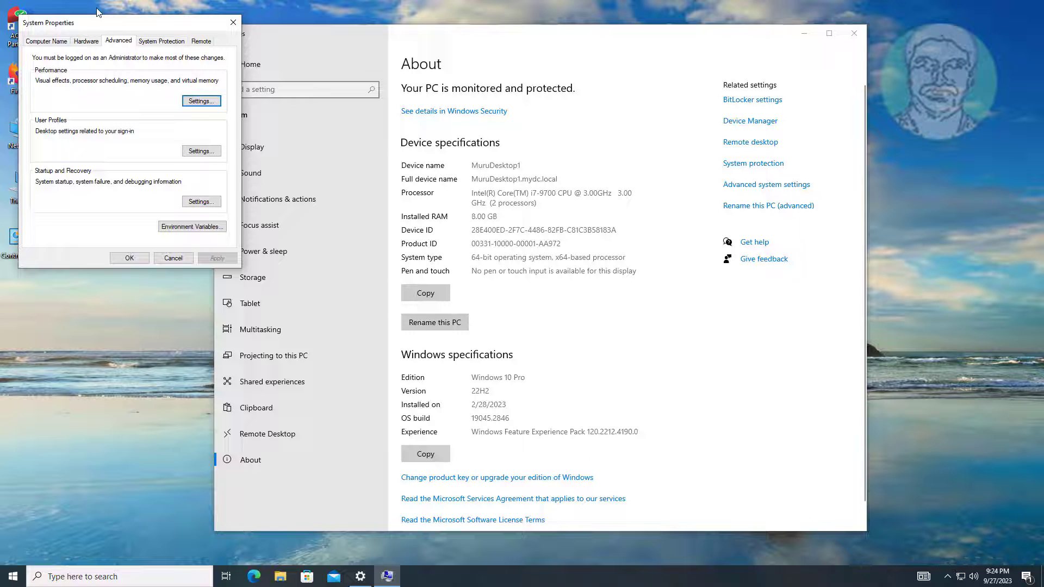
drag(74, 25, 364, 74)
click(337, 92)
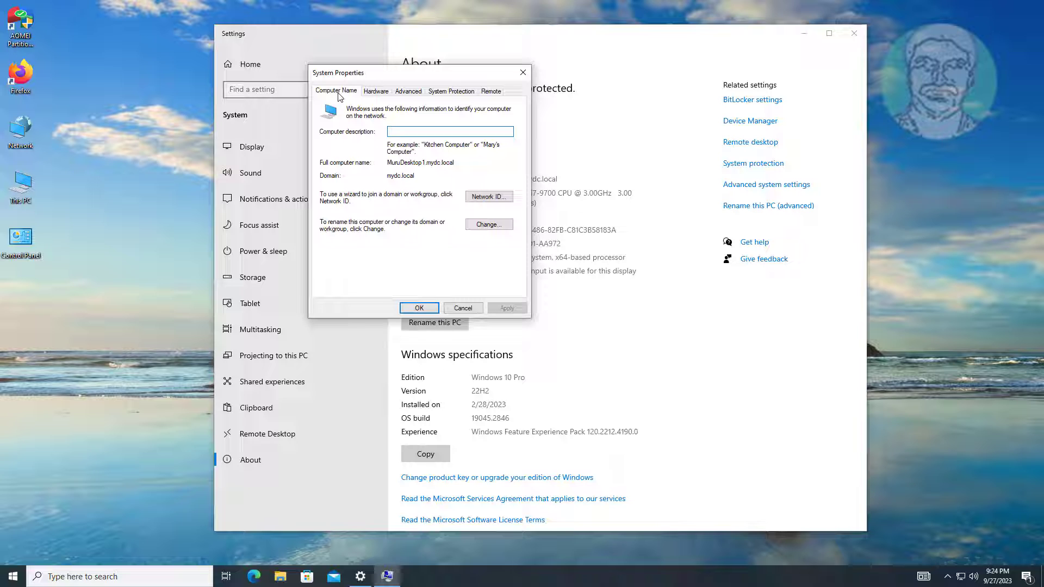
drag(417, 176, 371, 176)
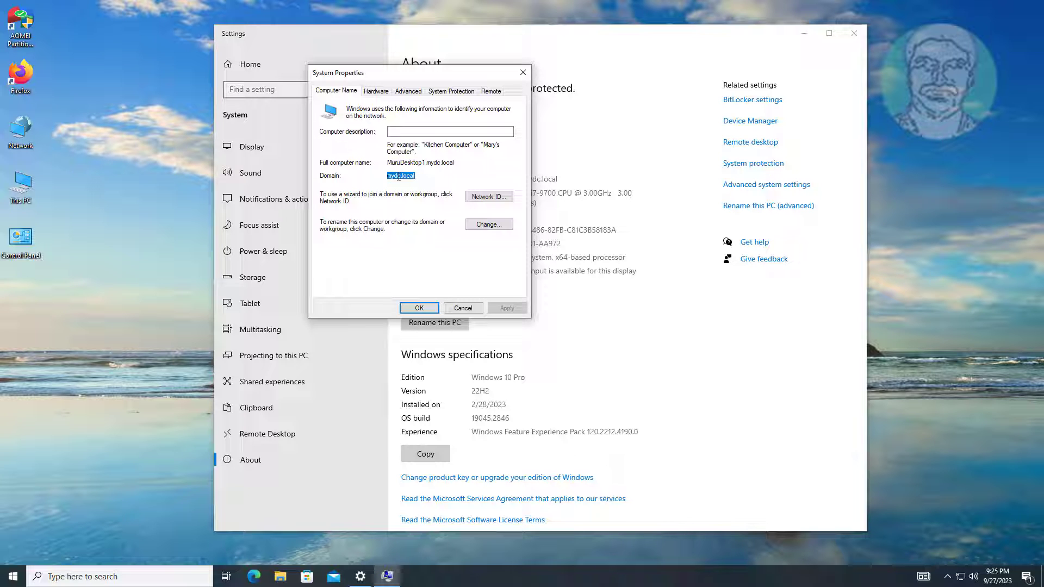
drag(388, 162, 422, 161)
click(431, 166)
click(420, 307)
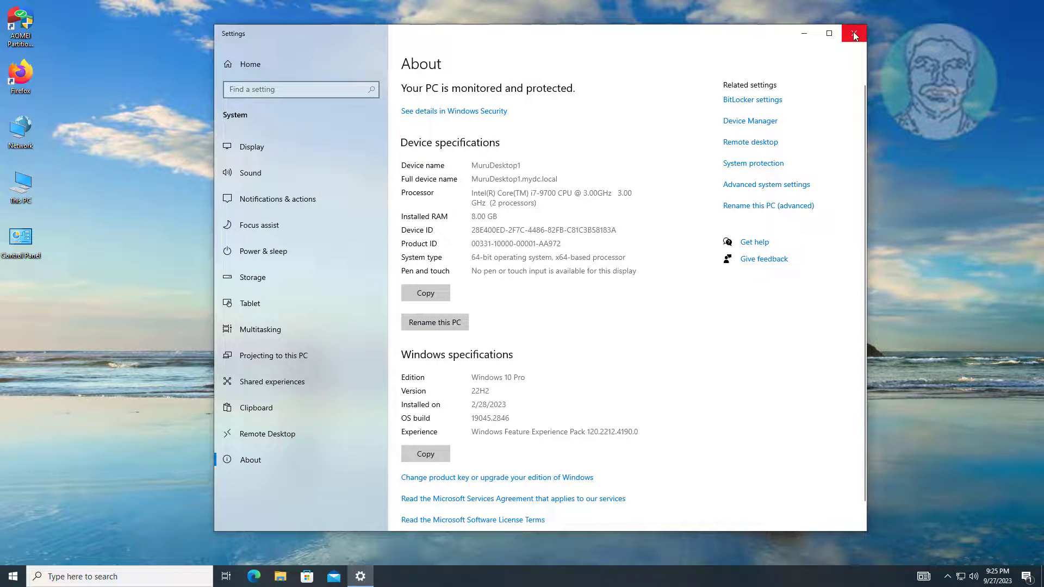
click(853, 34)
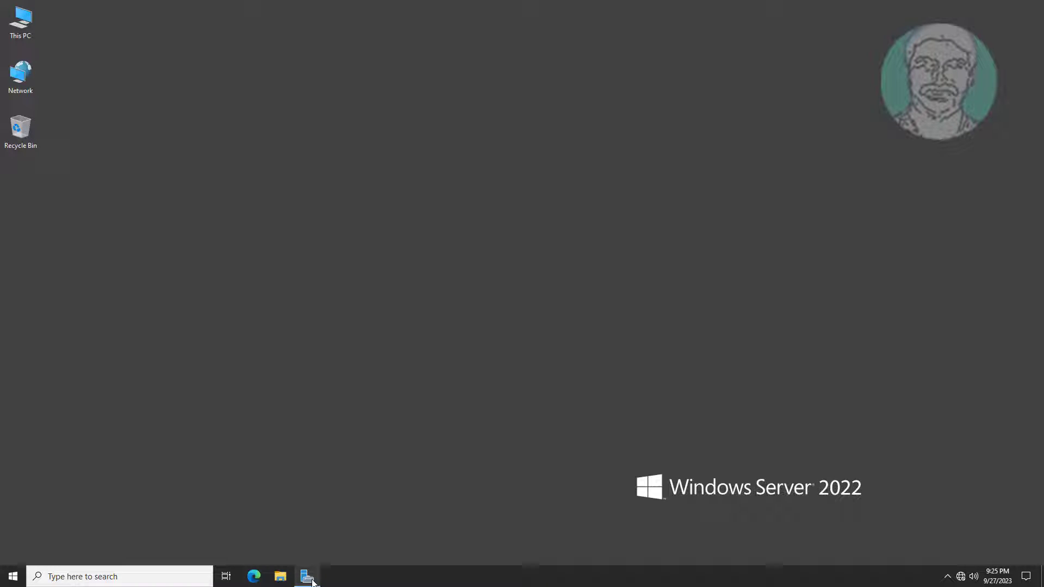
- Confirm MURUDESKTOP1 is listed in the usercomputer OU in Active Directory Users and Computers
click(306, 575)
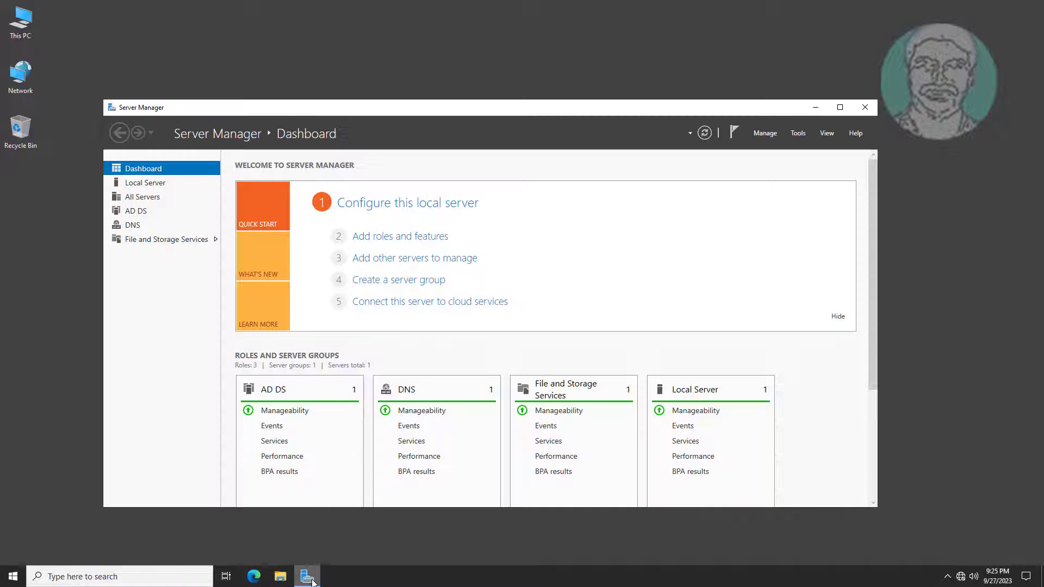
click(800, 134)
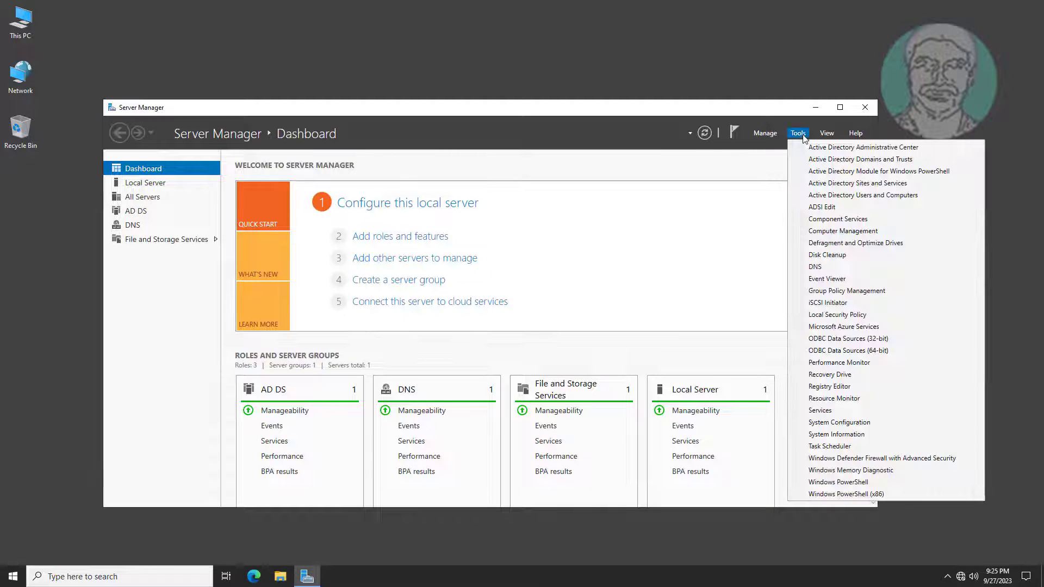
click(858, 194)
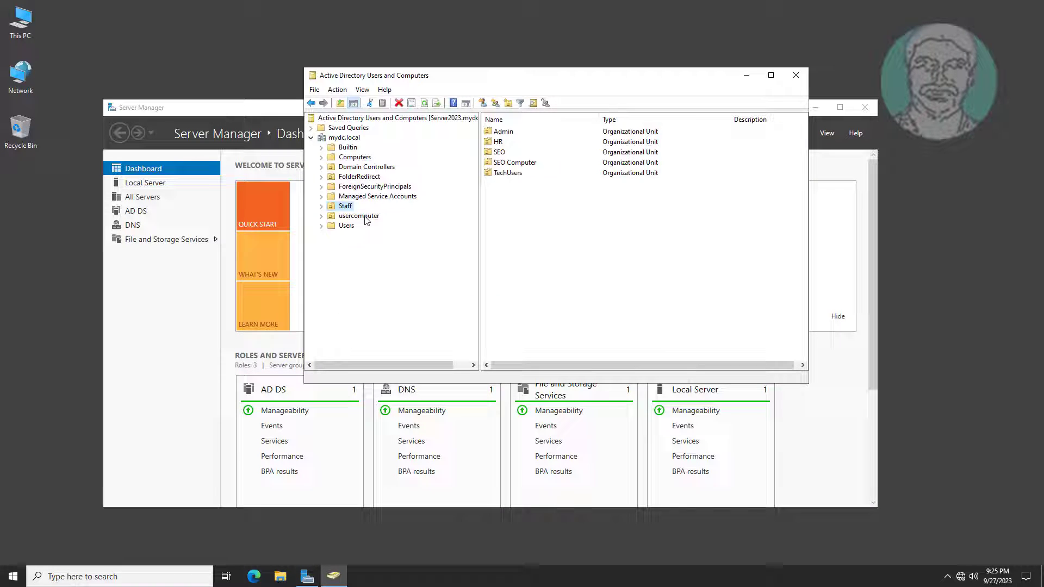
click(363, 216)
click(511, 120)
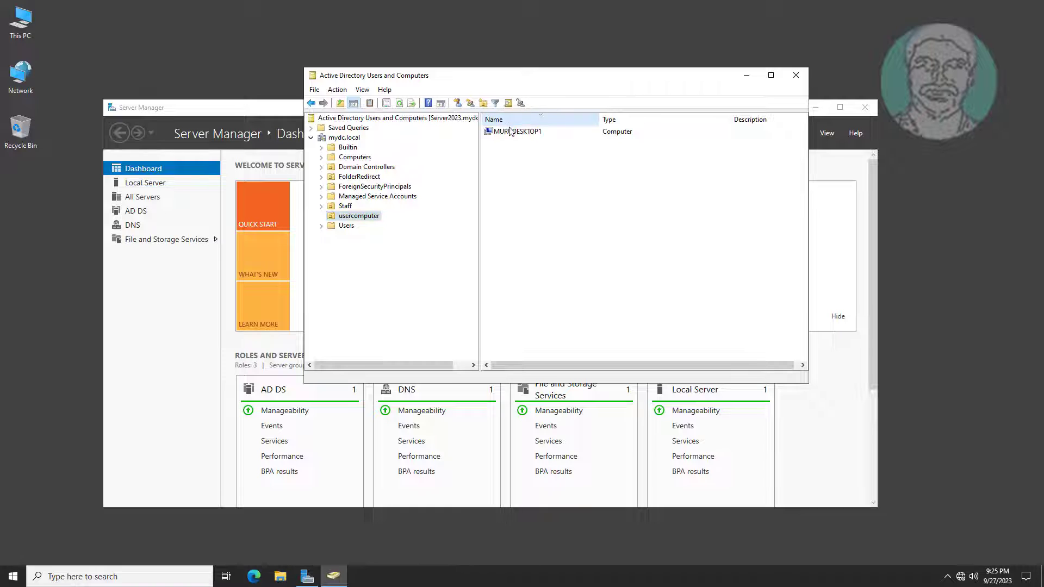
click(511, 132)
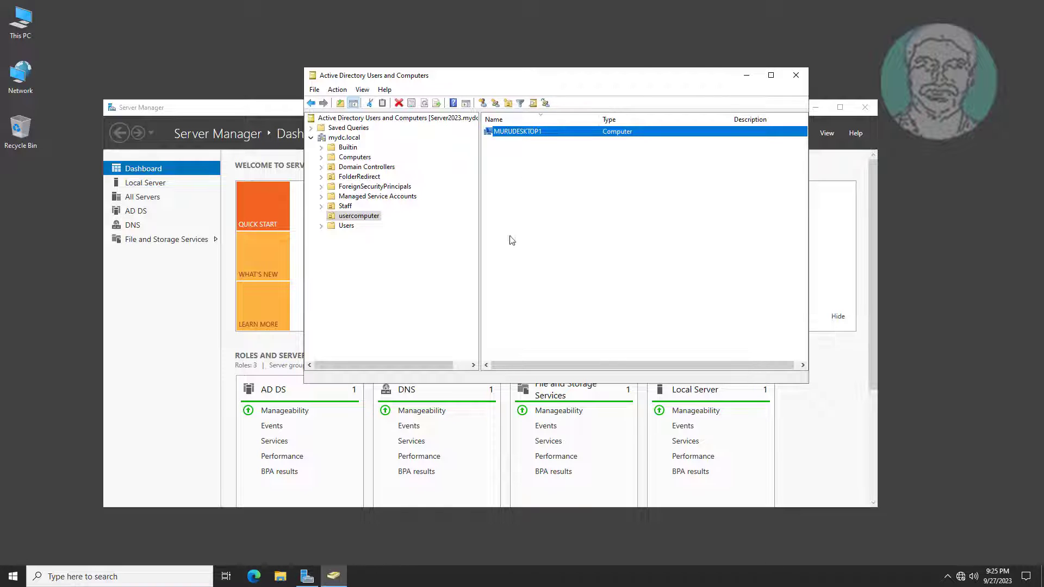
click(797, 76)
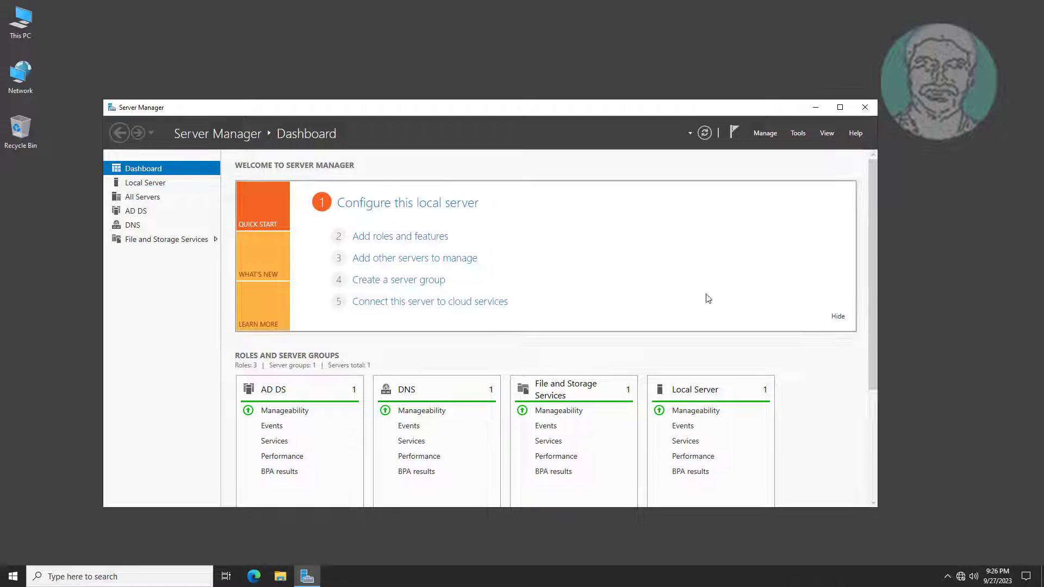
- Create a new GPO named 'Disable Local Administrator Group Policy' under Group Policy Objects
click(798, 134)
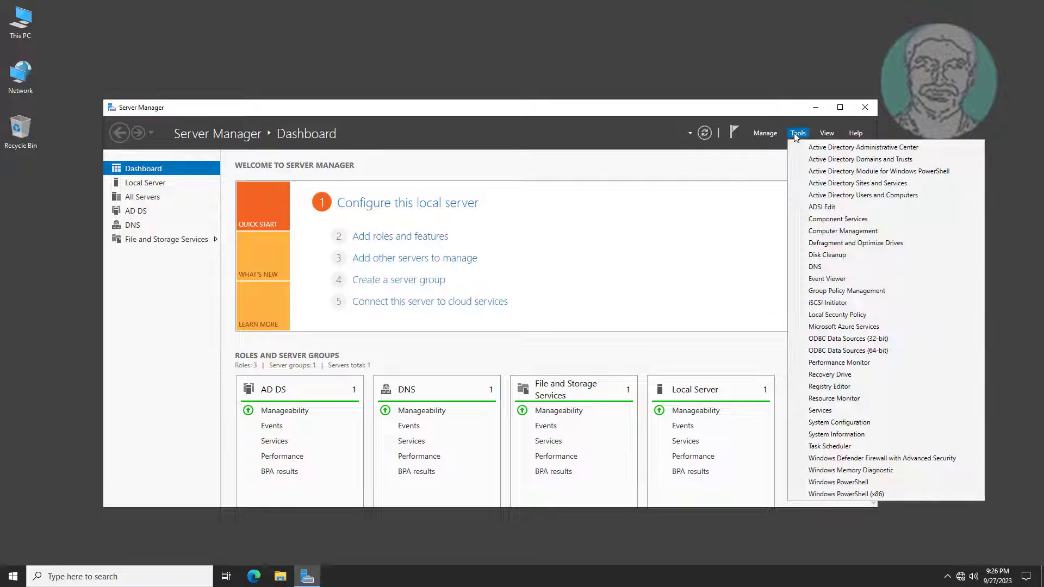
click(845, 292)
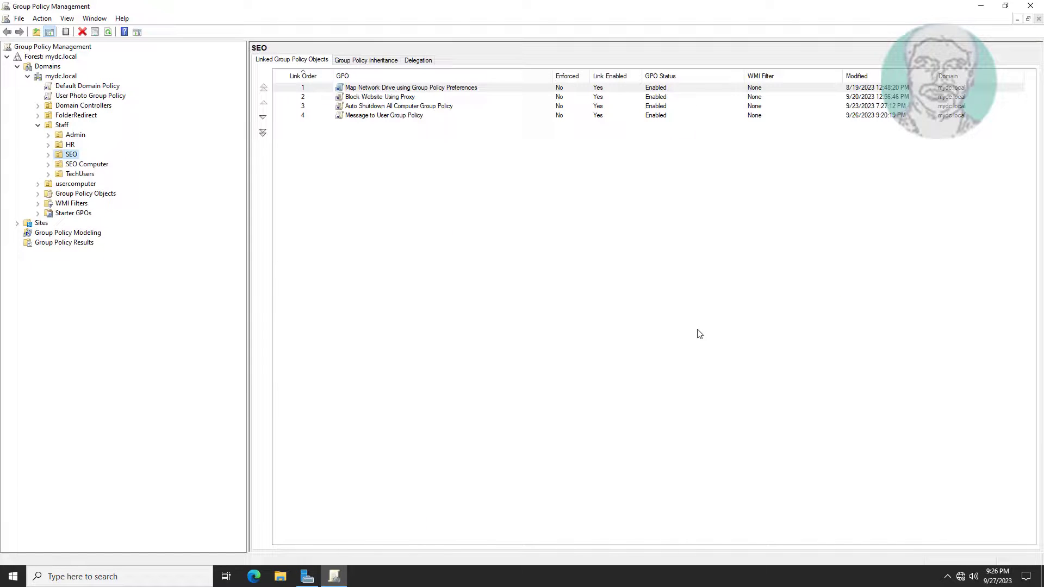
click(76, 184)
click(101, 195)
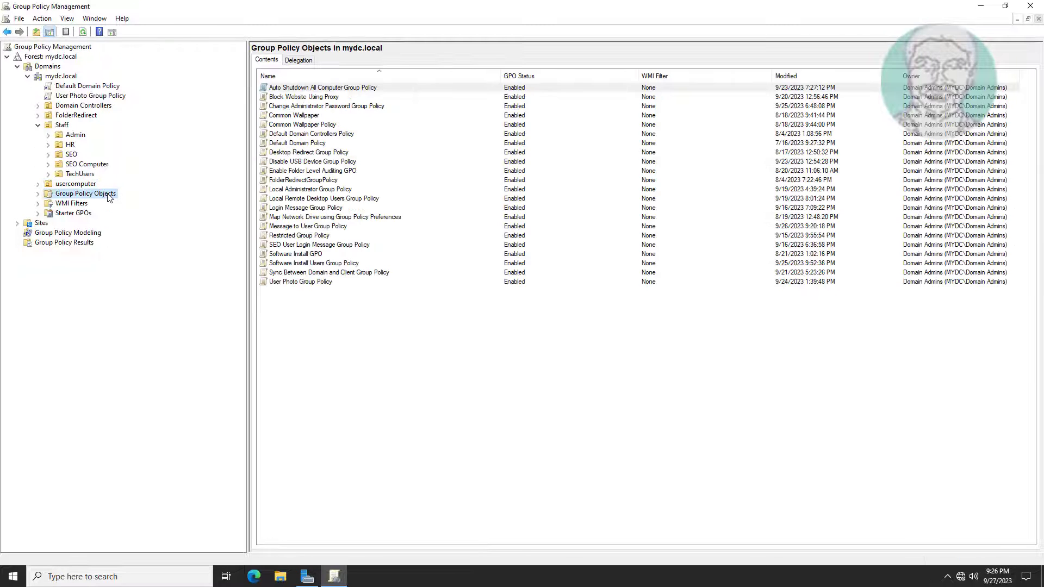
right_click(103, 196)
click(125, 201)
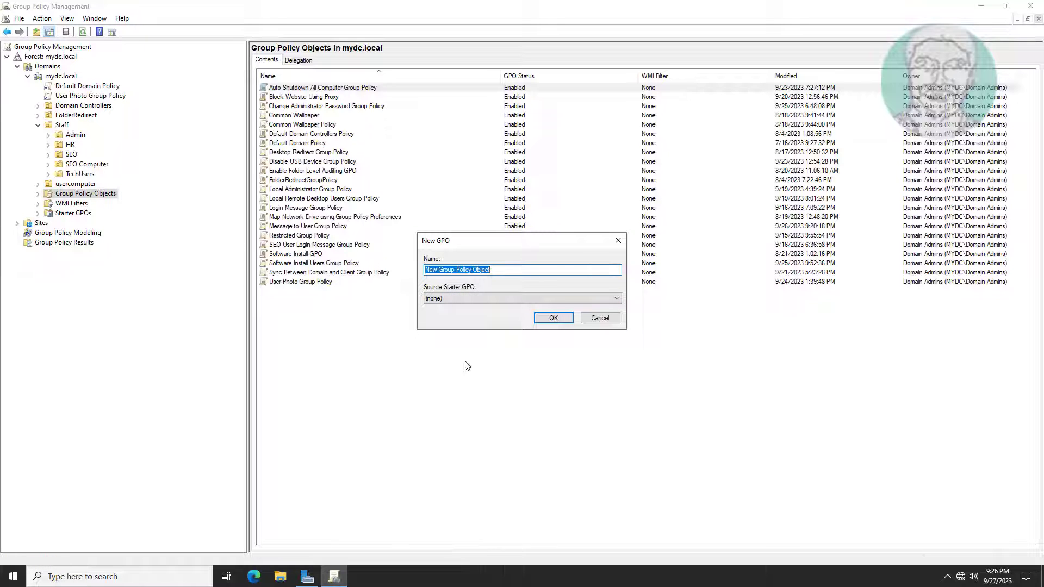
text(Disable)
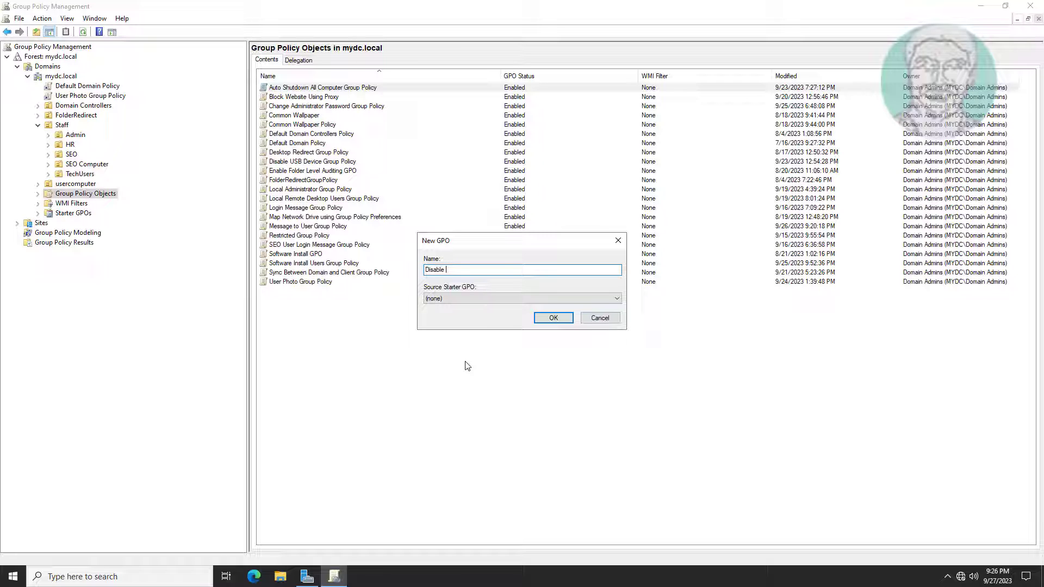
text(istrator Group Poli)
text(cy)
click(553, 318)
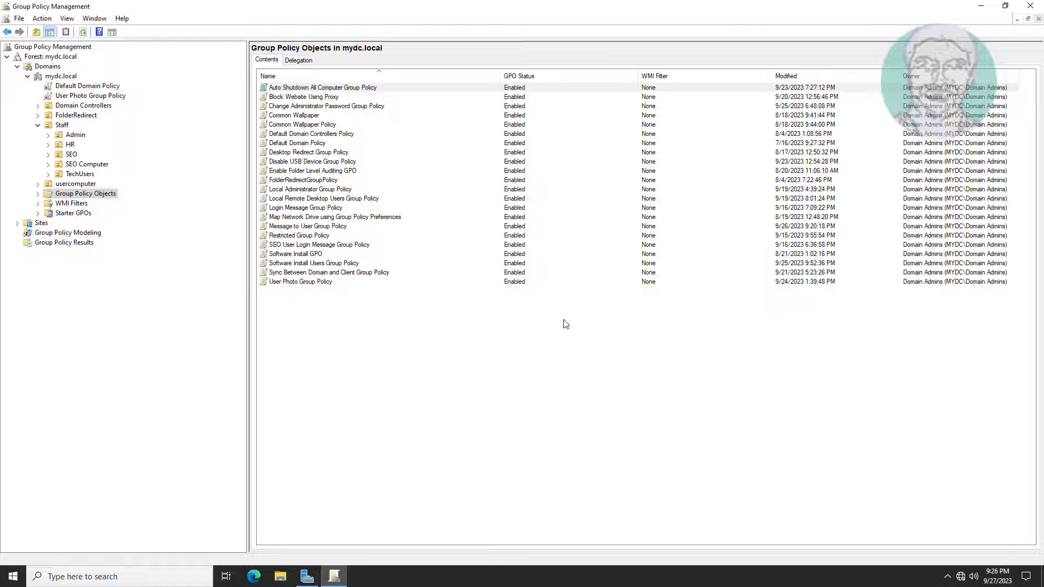
- Open the new Disable Local Administrator Group Policy in the policy editor
click(37, 194)
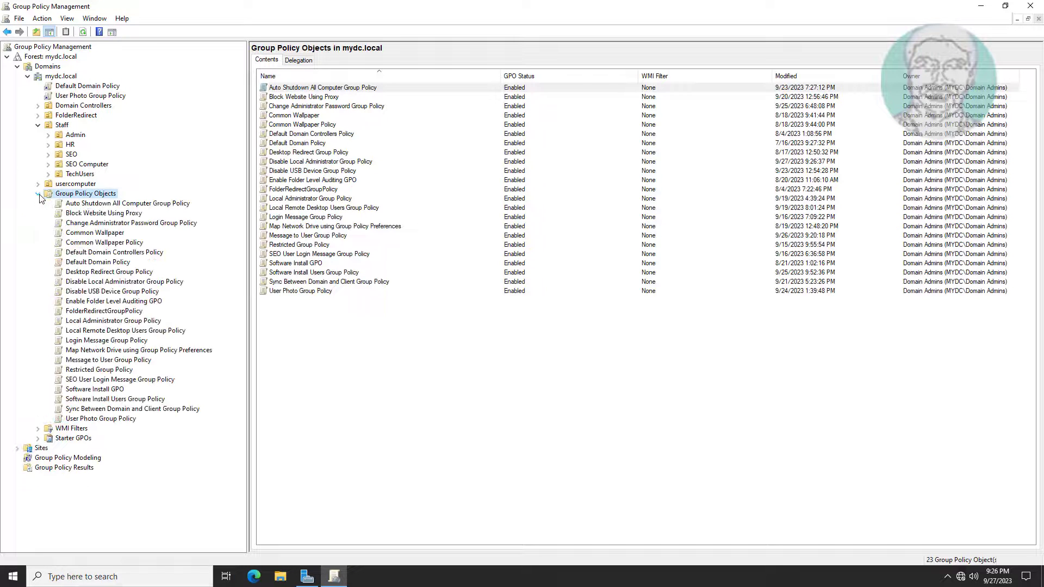
click(96, 253)
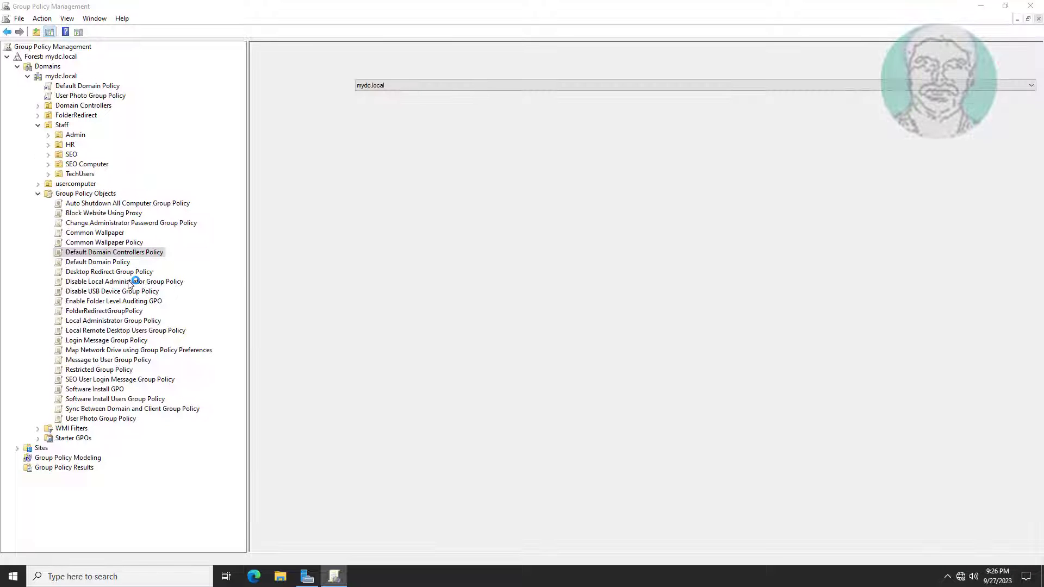
key(Return)
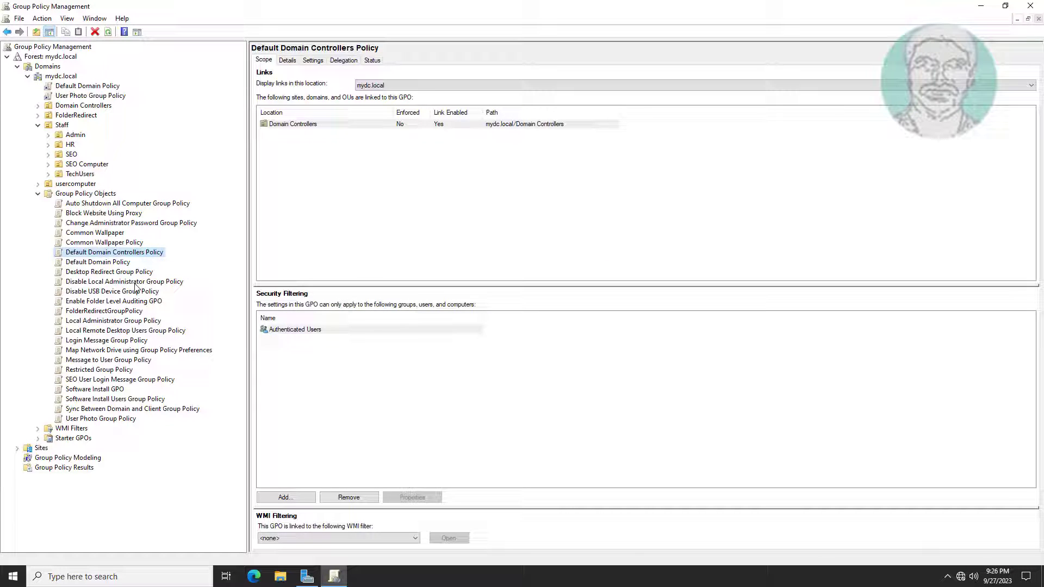
click(136, 283)
right_click(155, 284)
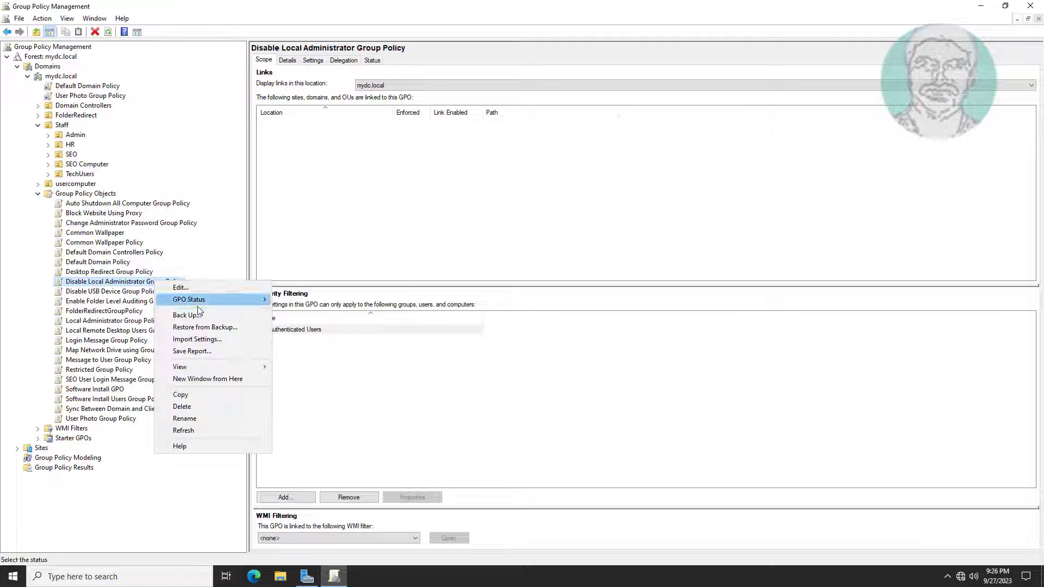
click(169, 287)
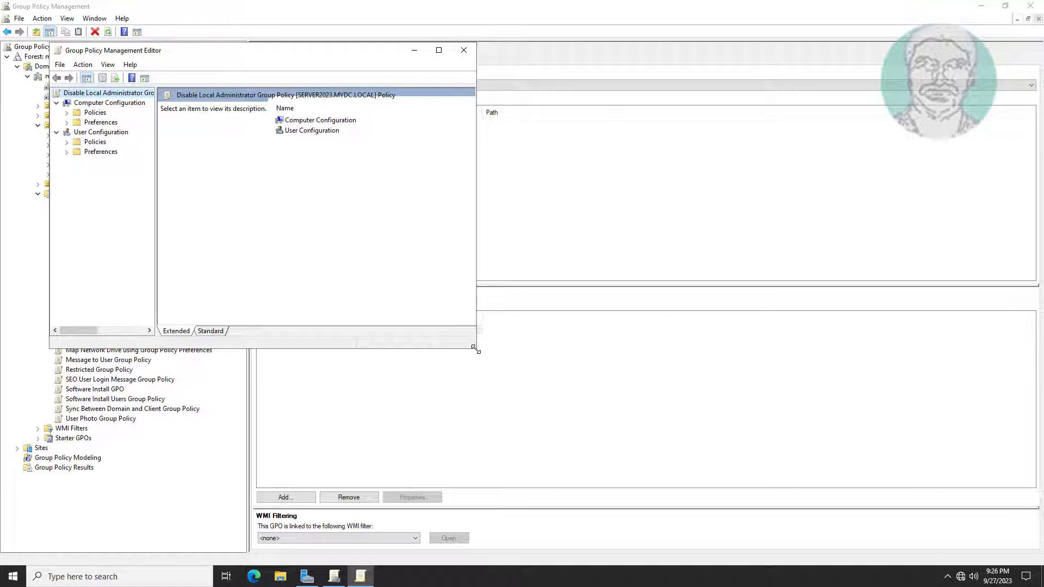
- Go to Computer Configuration > Preferences > Control Panel Settings > Local Users and Groups and bring up New
drag(476, 350, 730, 440)
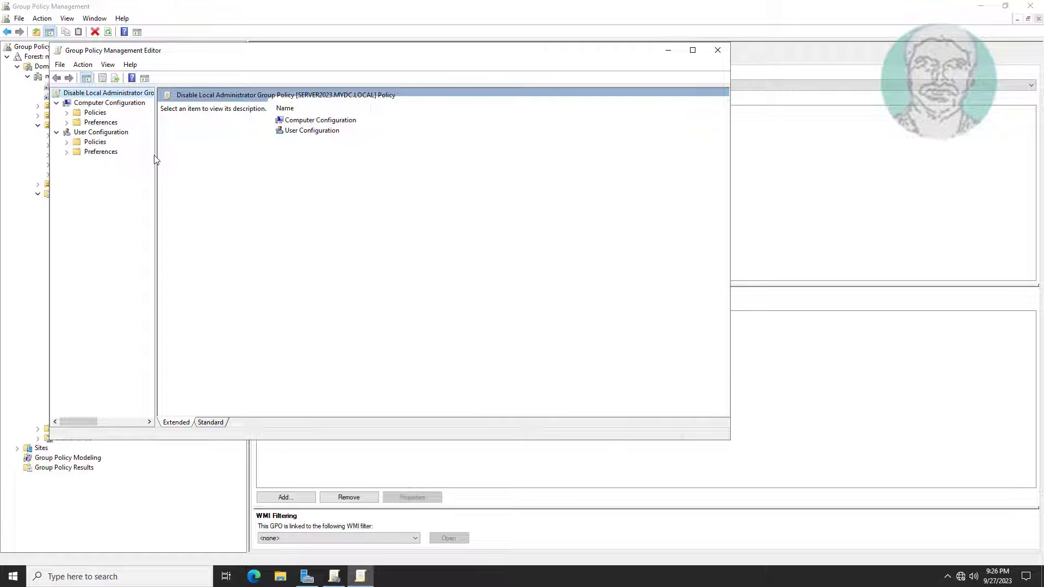
drag(155, 155, 216, 155)
click(95, 113)
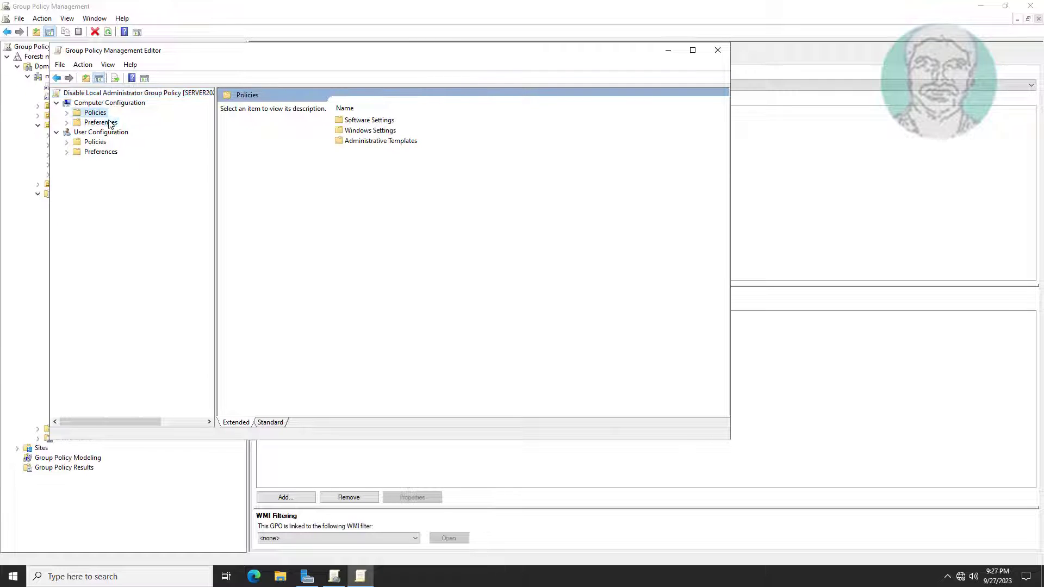
click(66, 123)
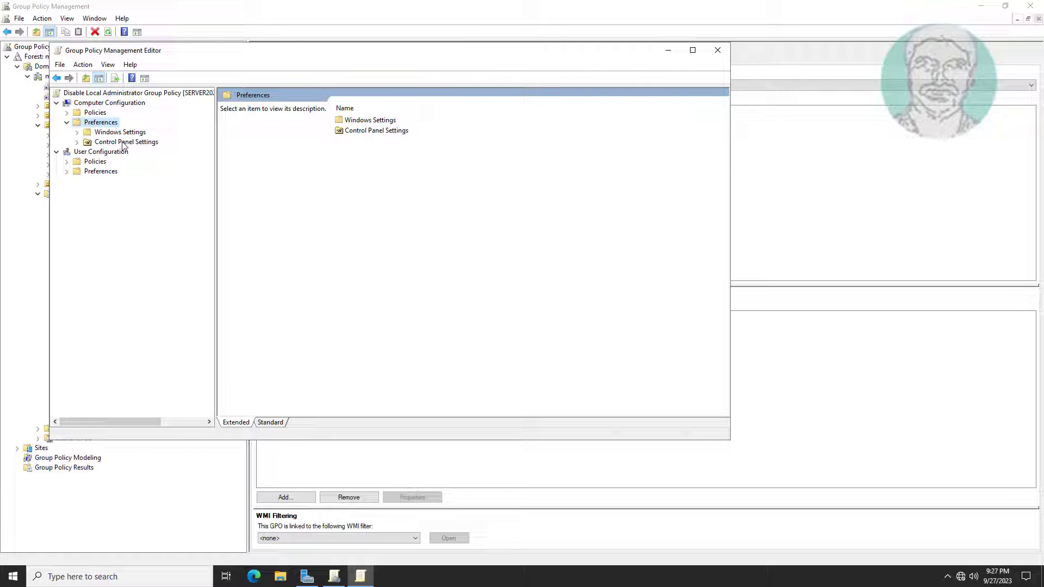
click(84, 143)
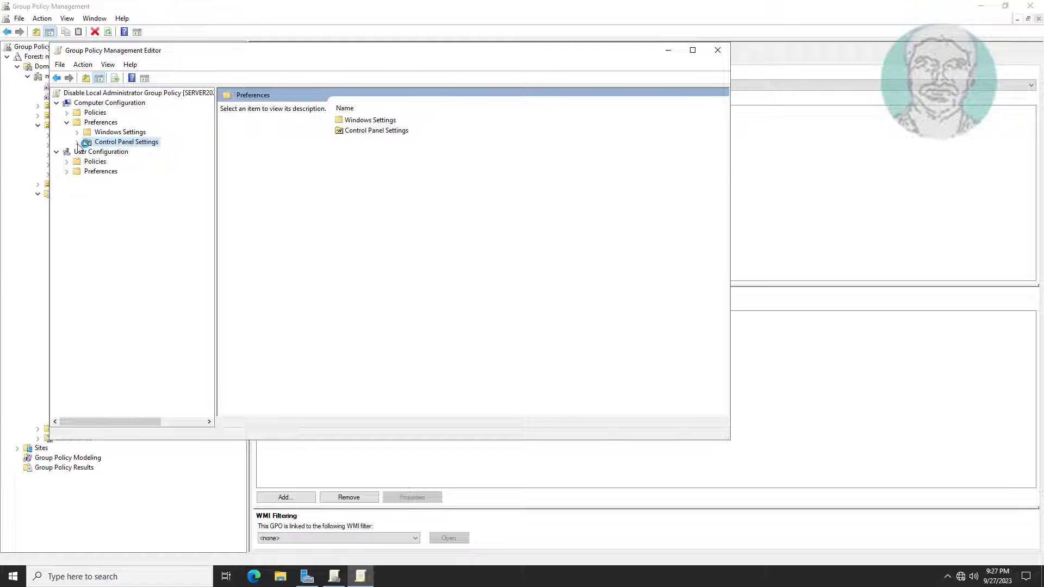
click(77, 143)
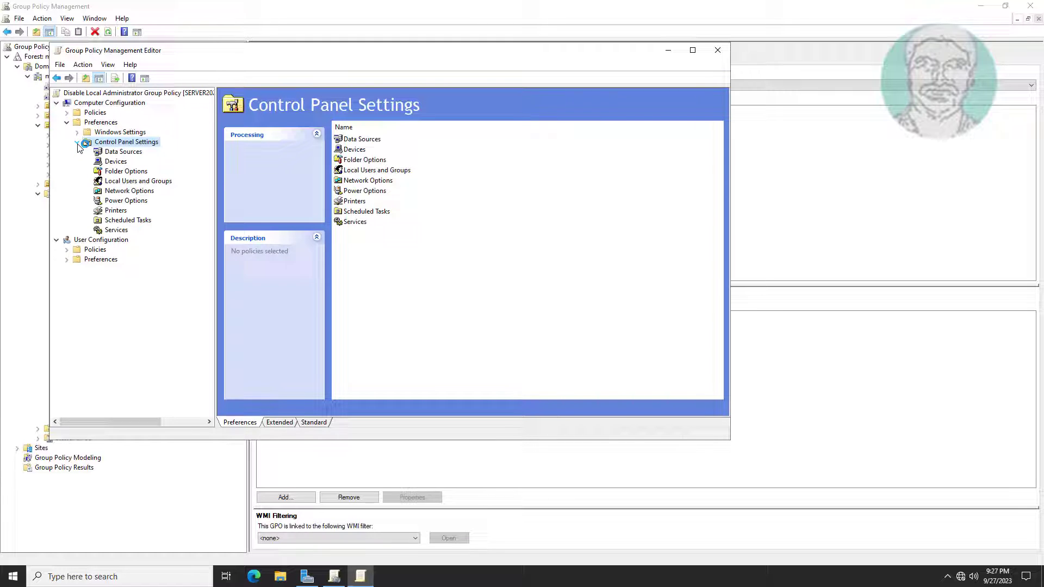
click(149, 183)
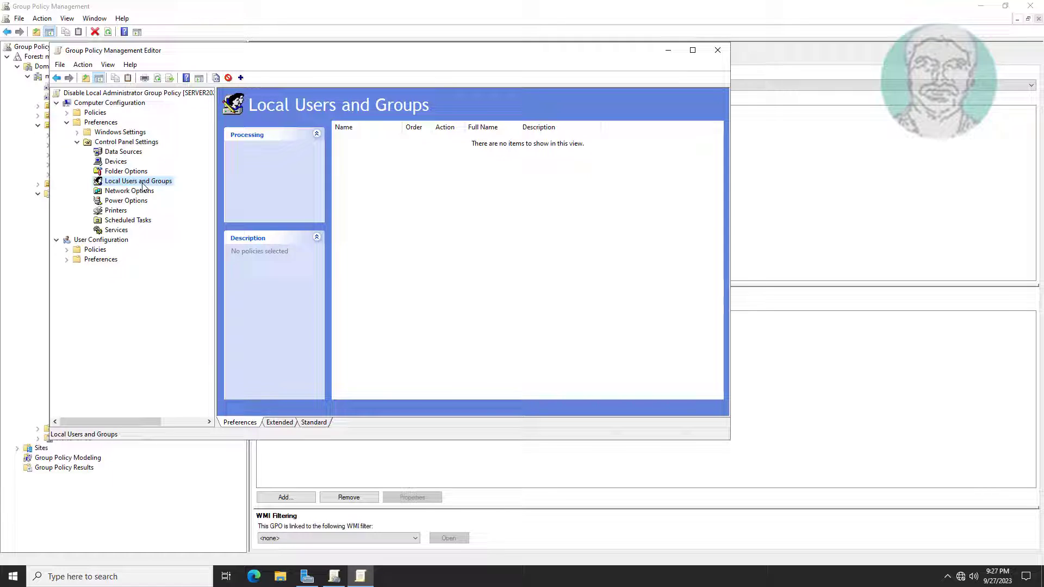
right_click(390, 181)
mouse_move(416, 188)
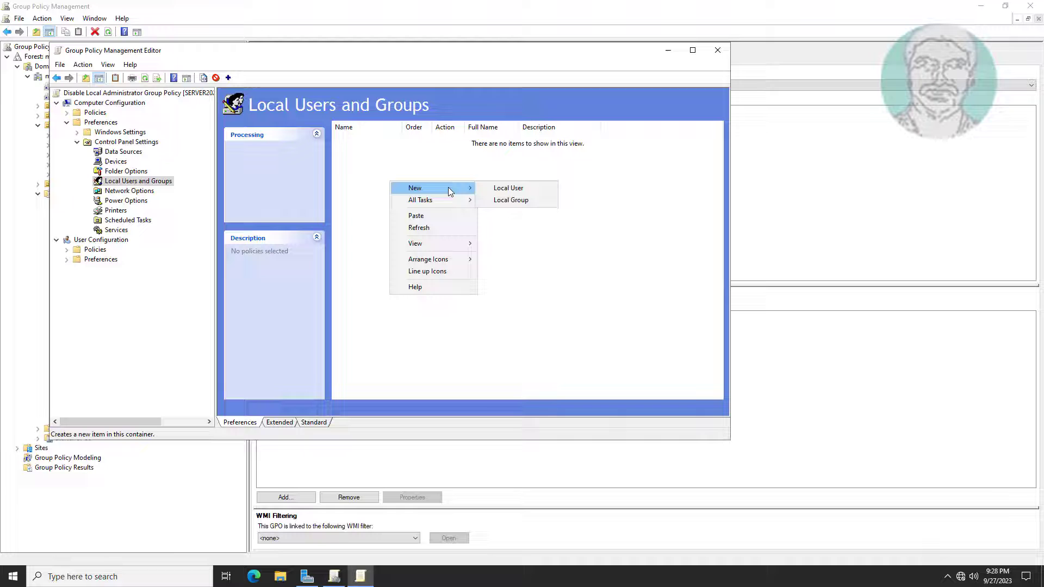
- Add an Update local user item for newadmin with password boxes cleared and Account is disabled checked
click(512, 190)
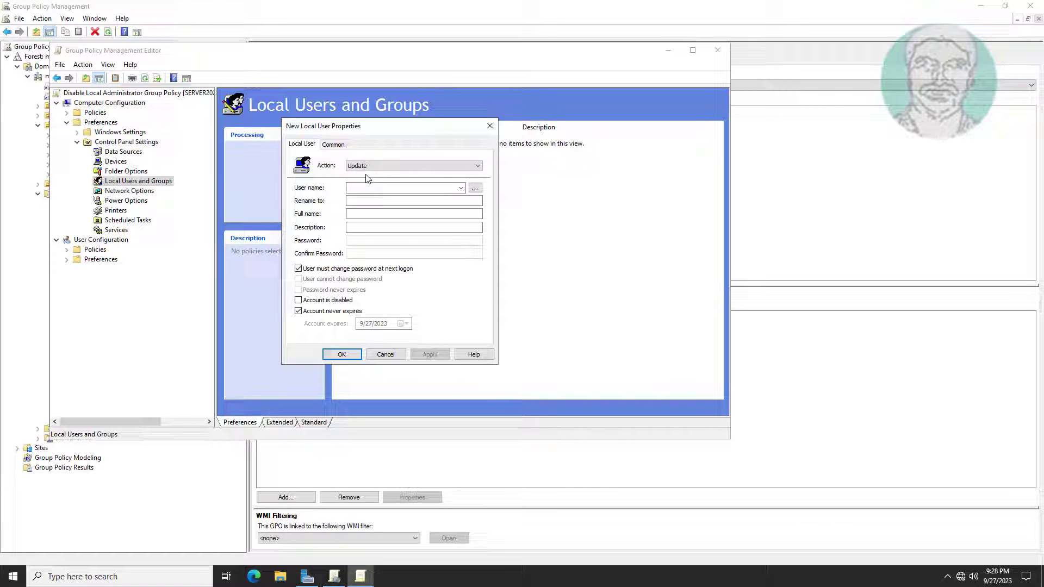
click(409, 187)
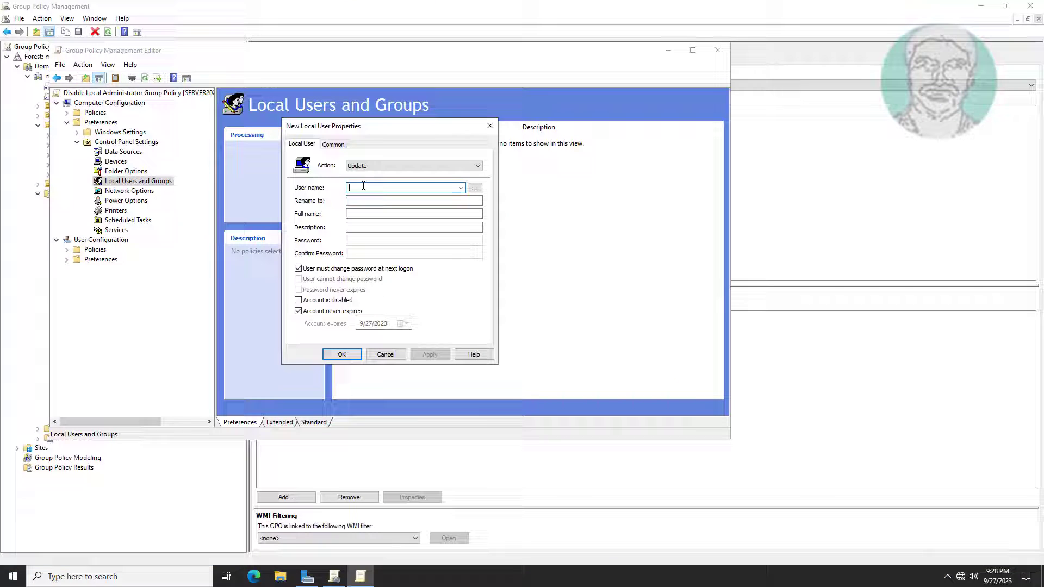
text(newadmin)
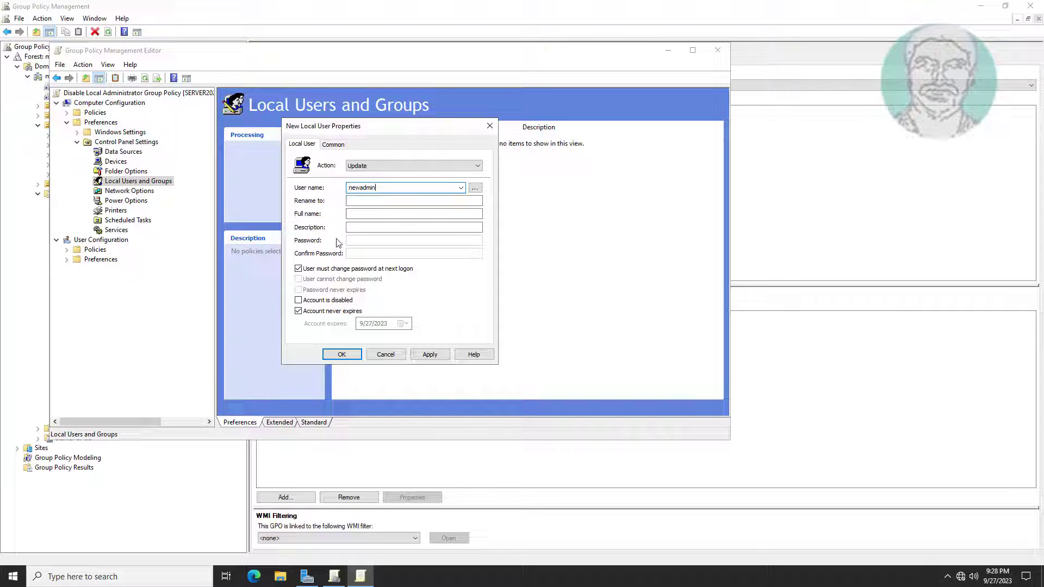
click(298, 269)
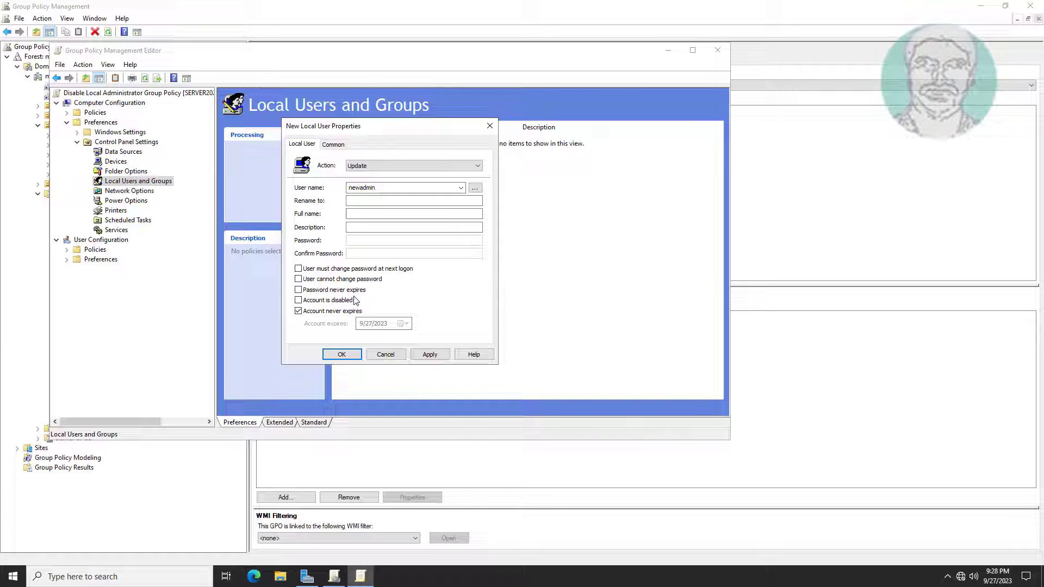
click(299, 313)
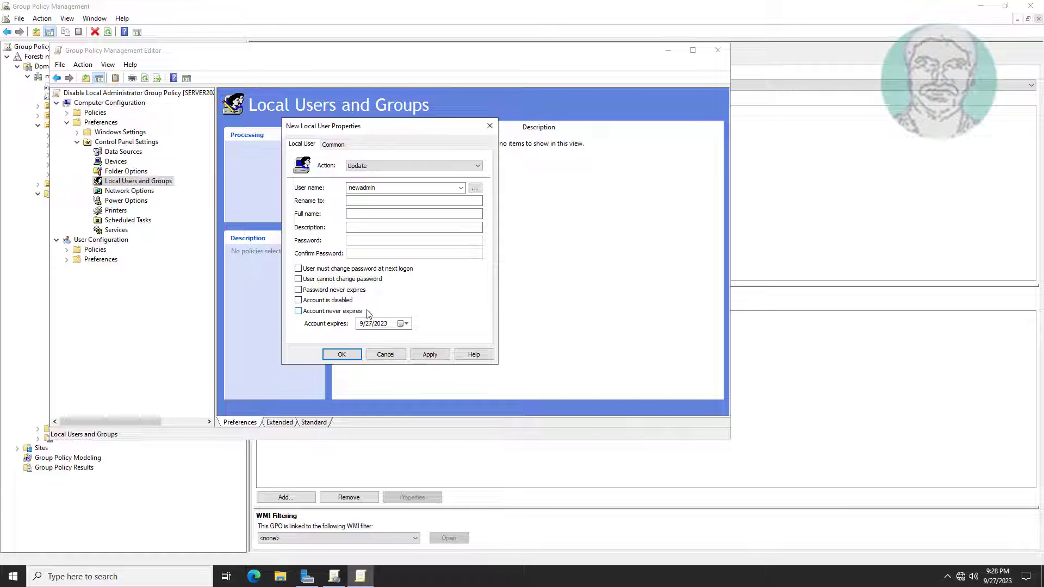
click(298, 301)
click(298, 300)
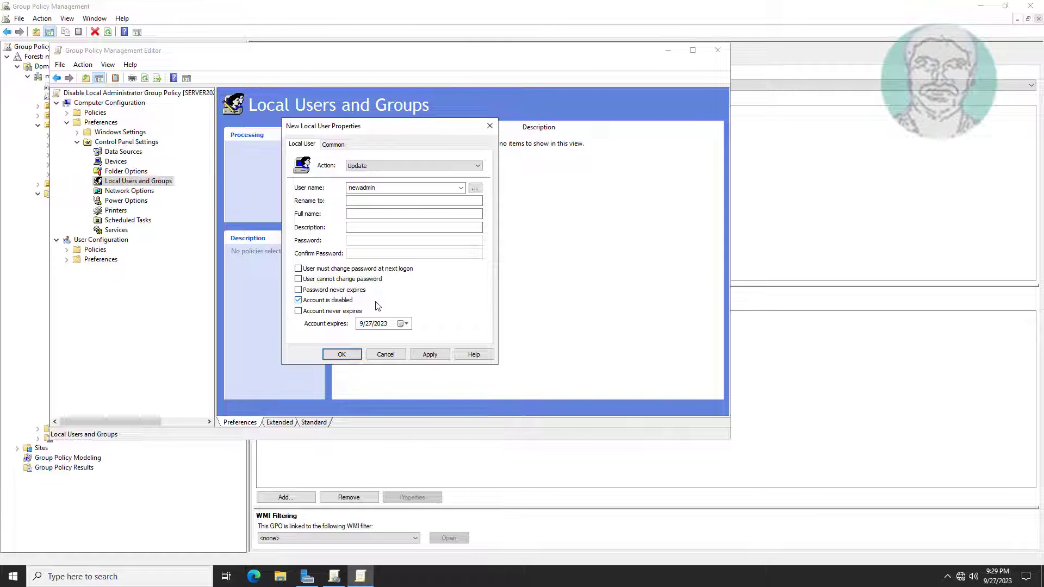
click(429, 354)
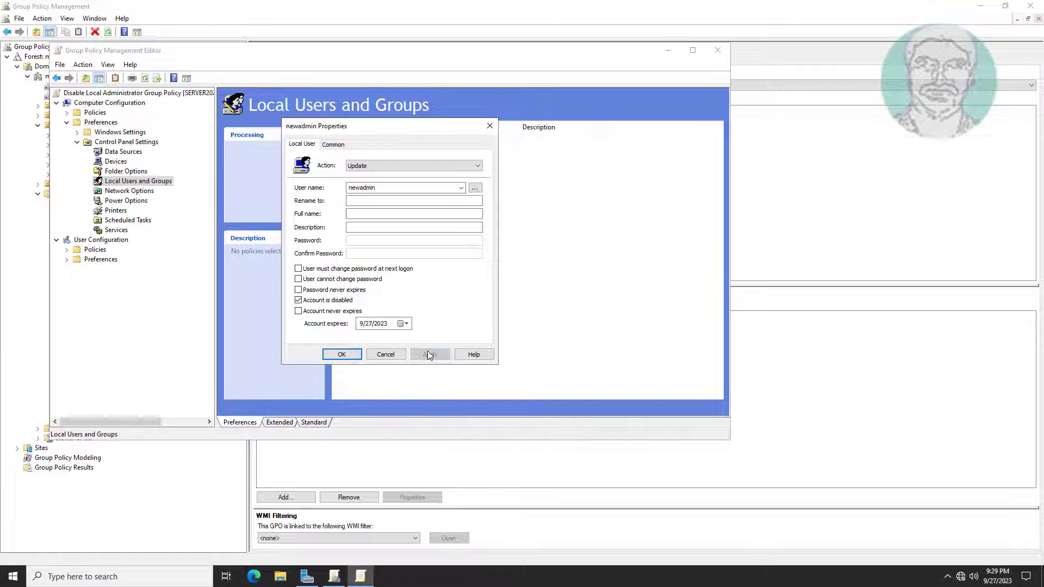
click(341, 355)
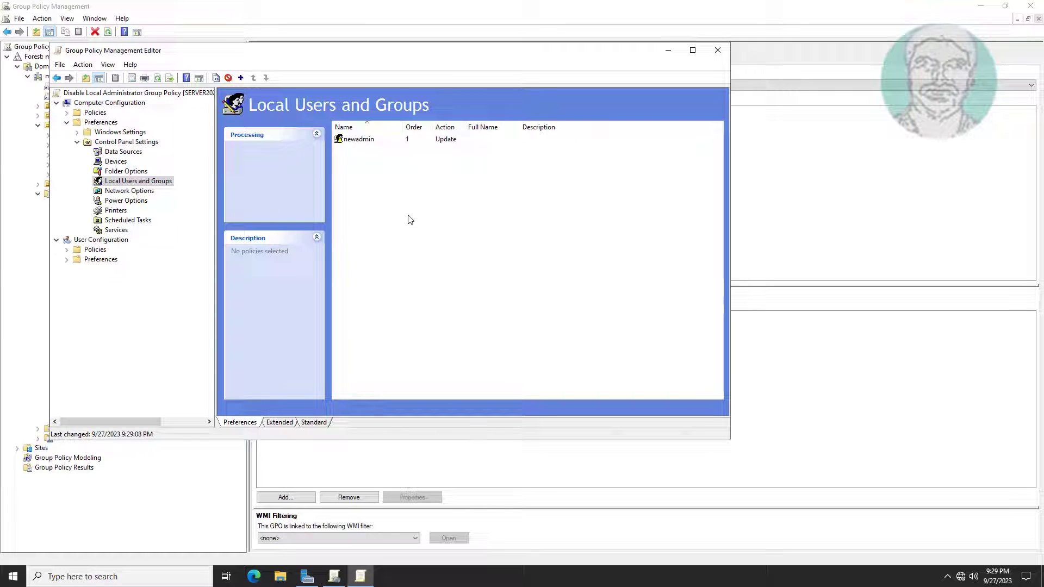
- Link Disable Local Administrator Group Policy to the usercomputer OU and close the consoles
click(718, 51)
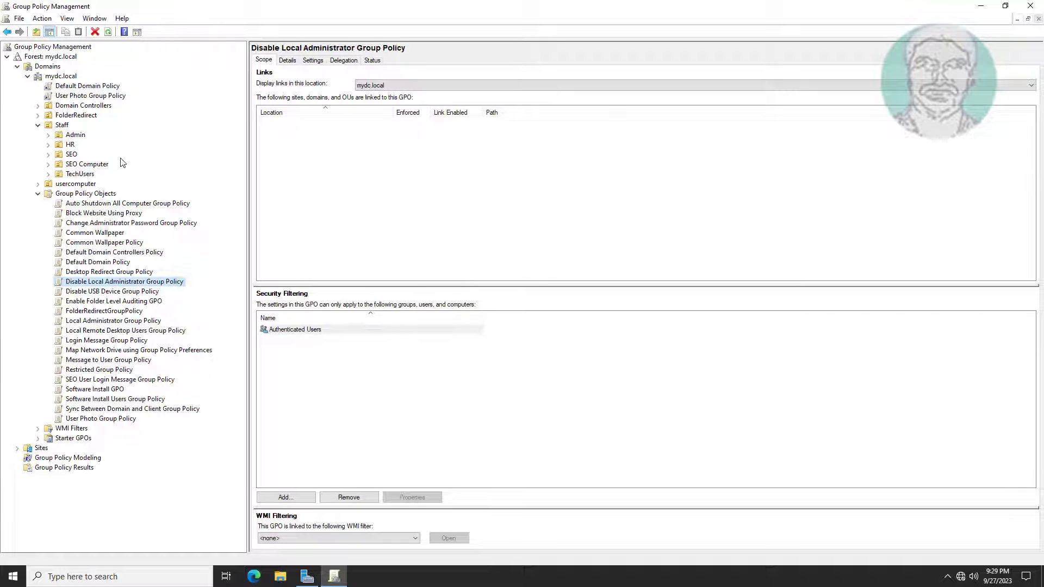
click(39, 193)
click(80, 186)
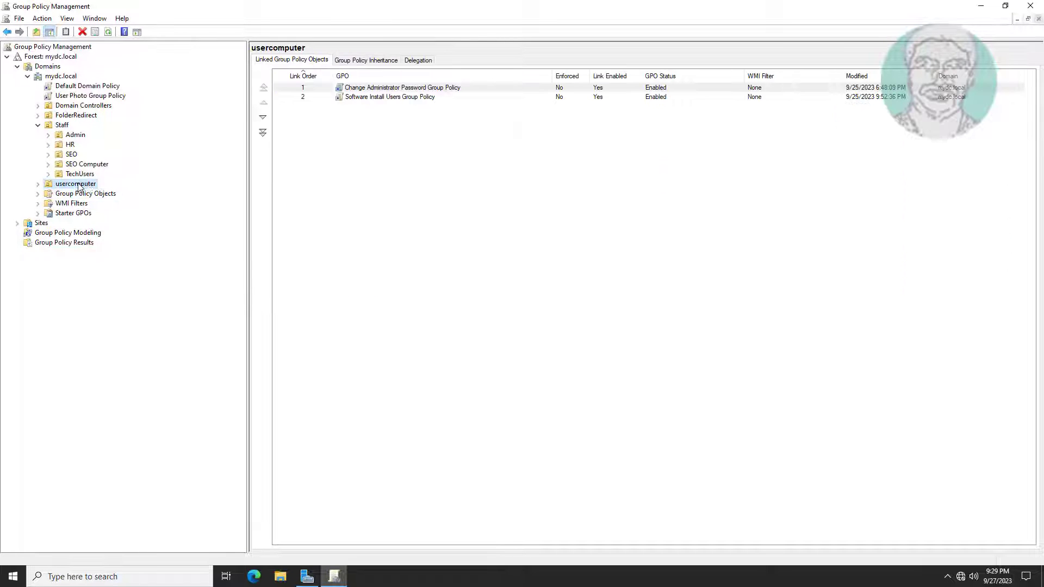
right_click(57, 184)
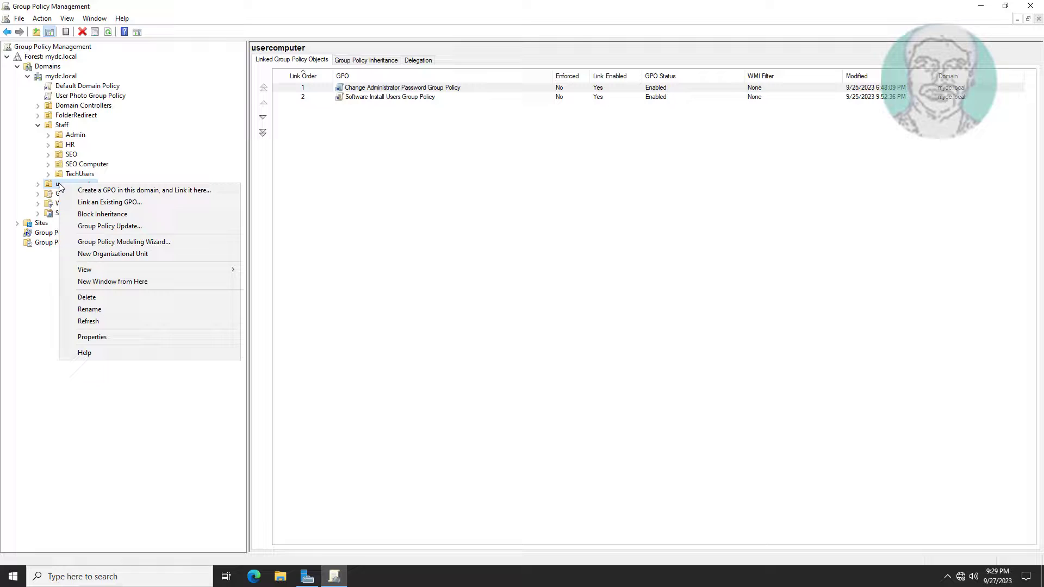
click(104, 201)
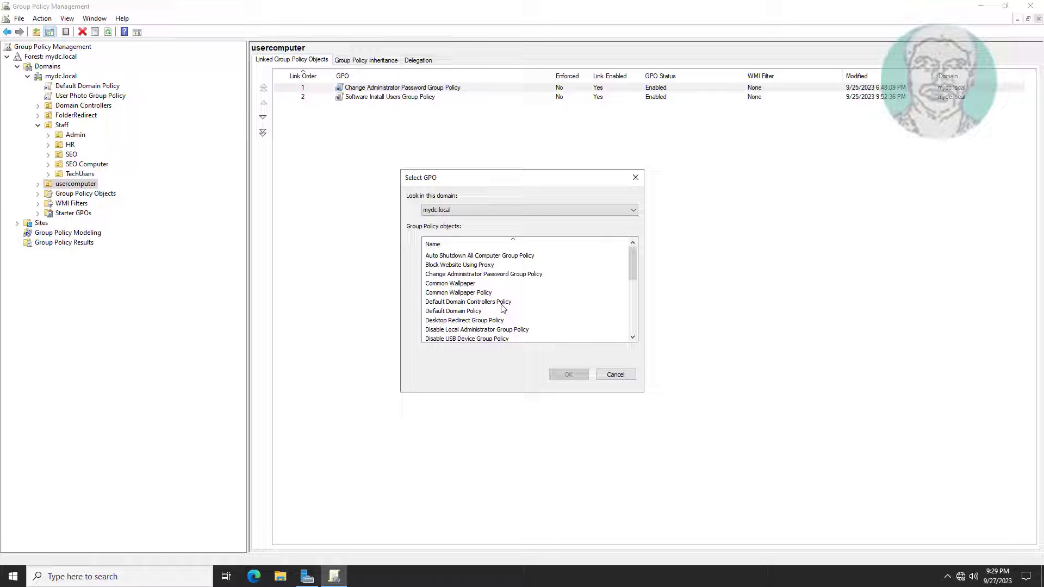
click(476, 330)
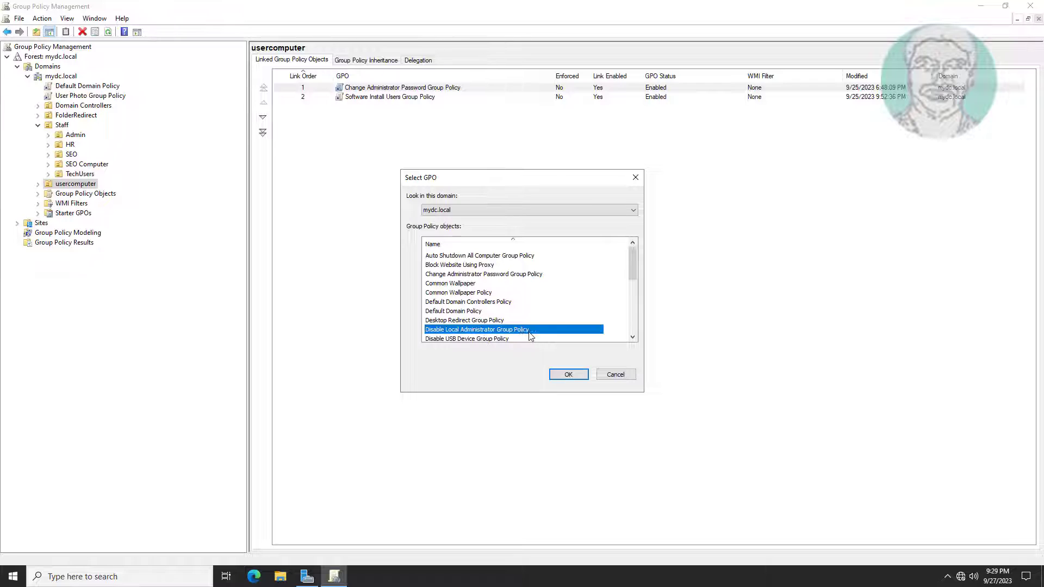
click(569, 374)
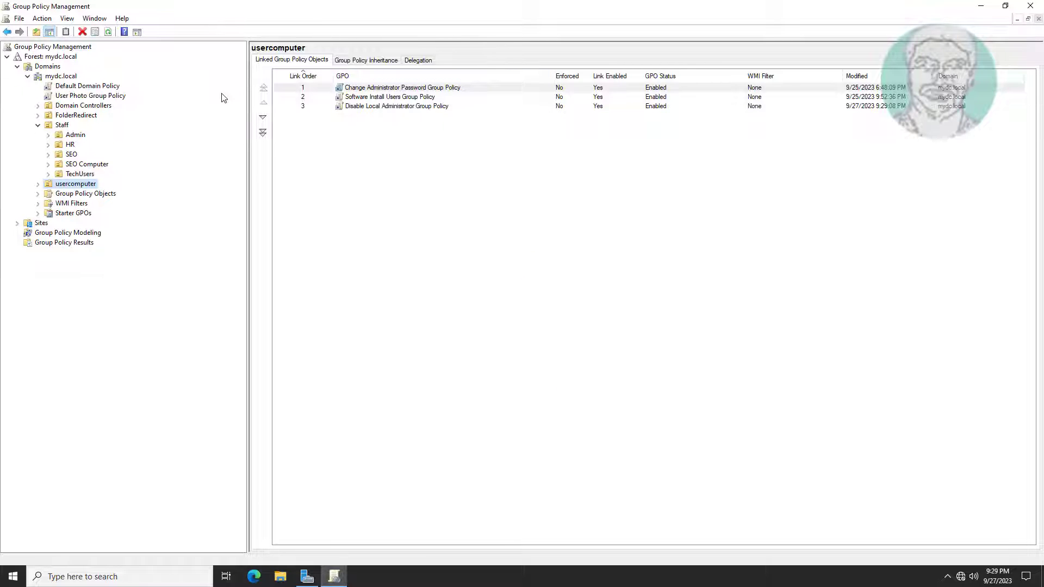
click(1031, 6)
- Run gpupdate /force in Command Prompt on the server, then exit the console
click(814, 104)
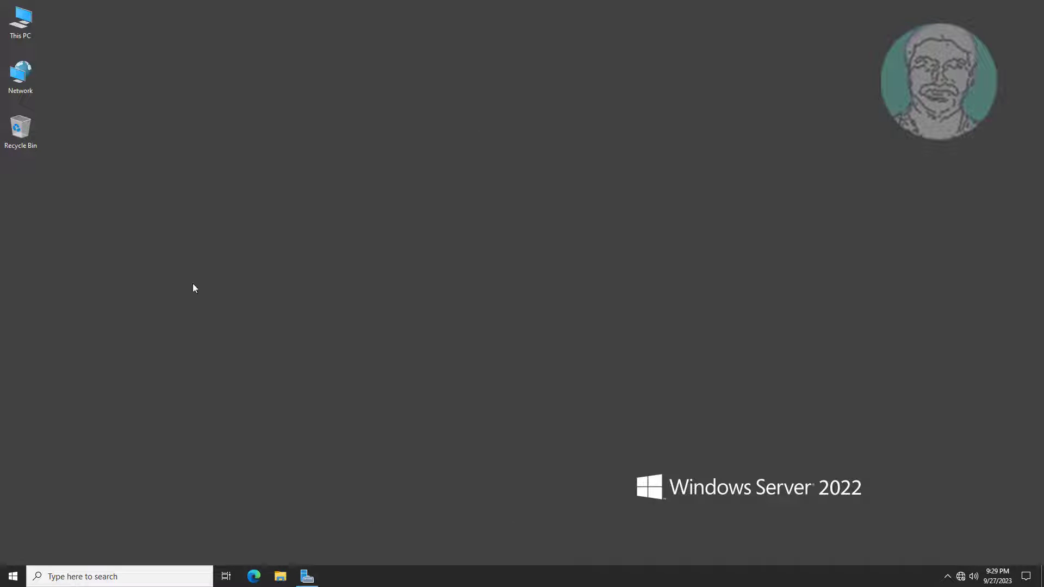
click(95, 577)
text(c)
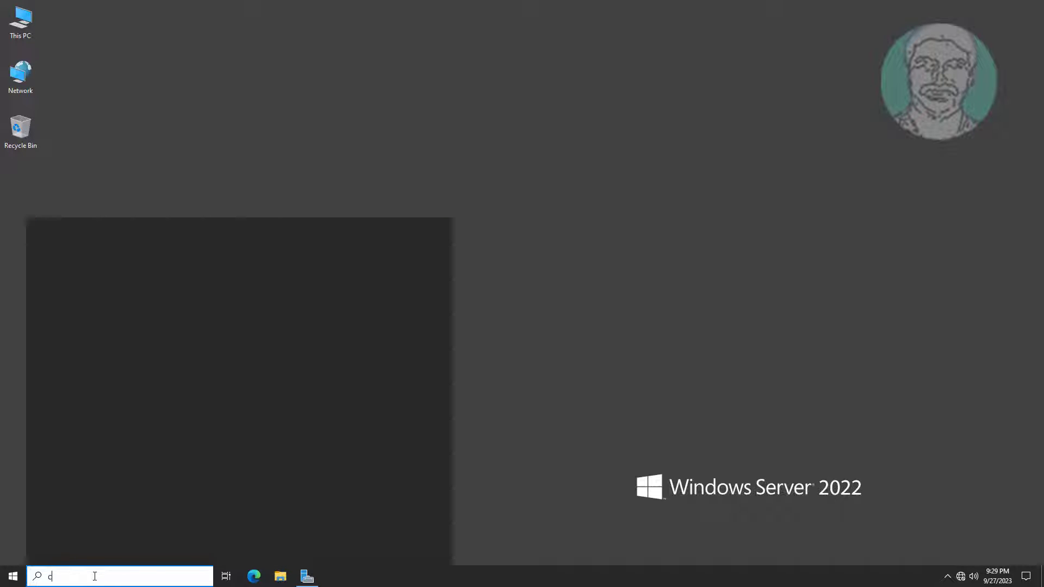
text(md)
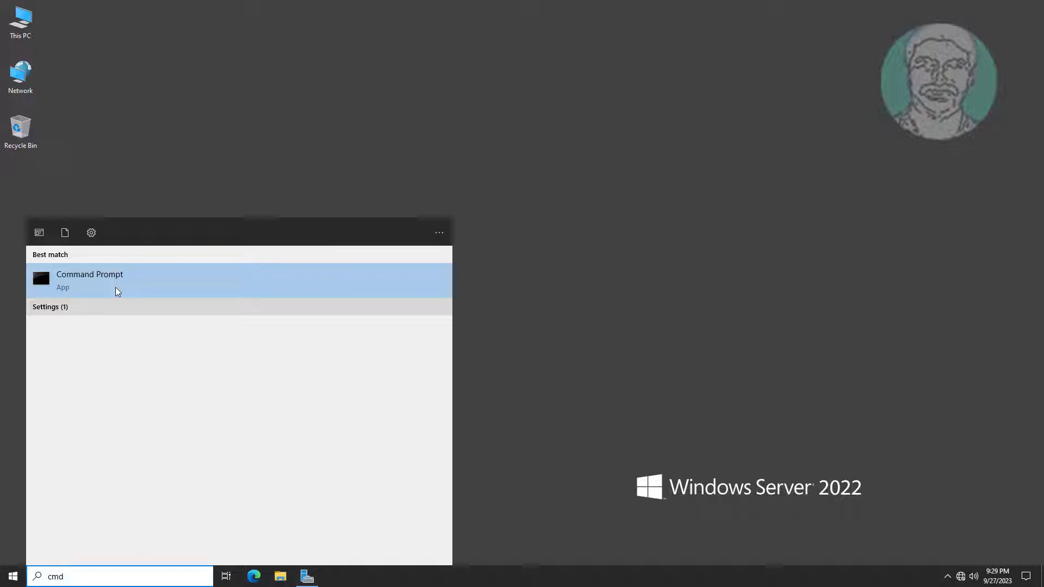
click(107, 280)
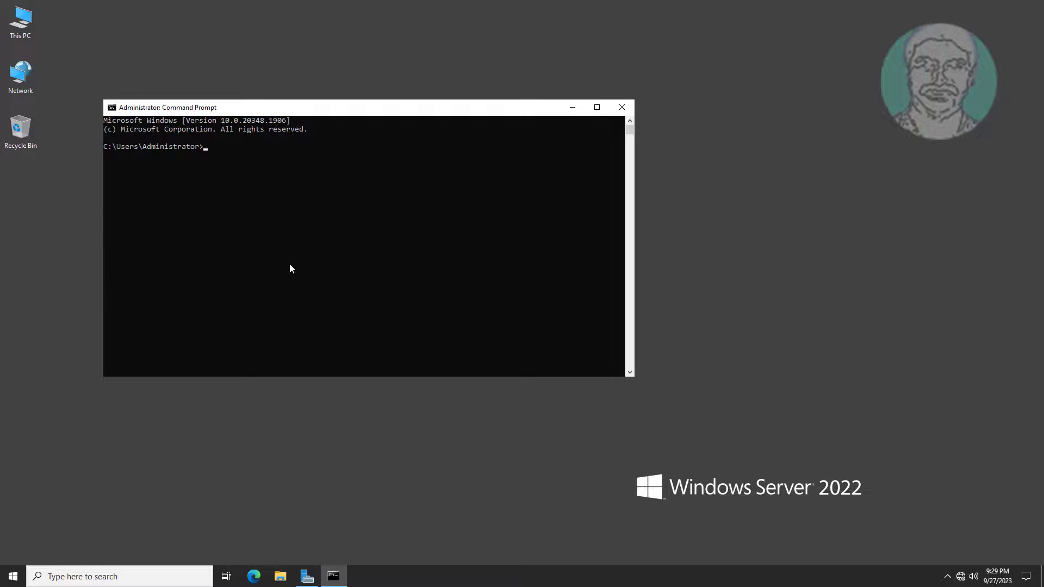
text(gpupdate )
text(/force)
key(Return)
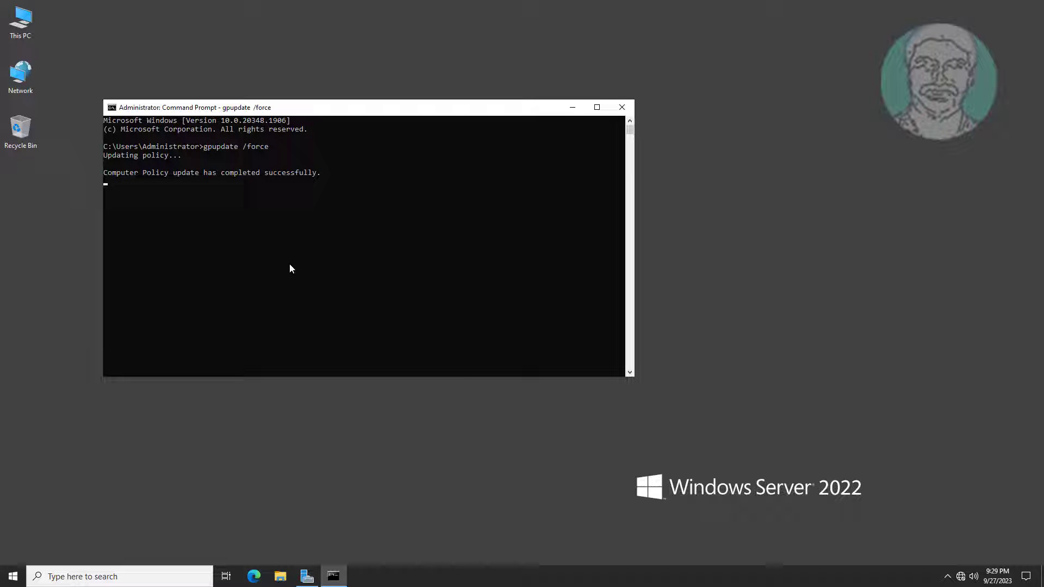
text(x)
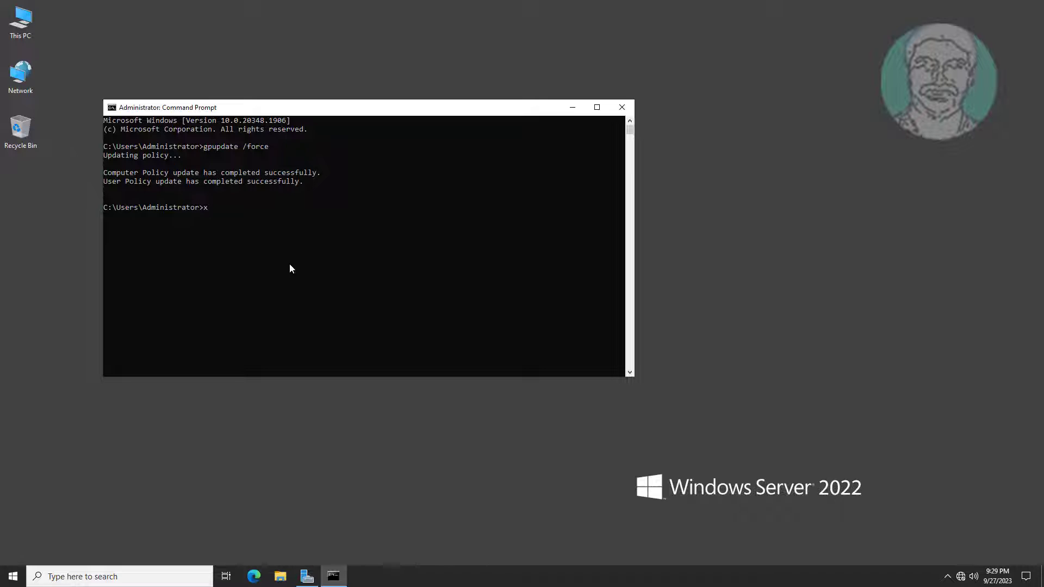
key(BackSpace)
text(exit)
key(Return)
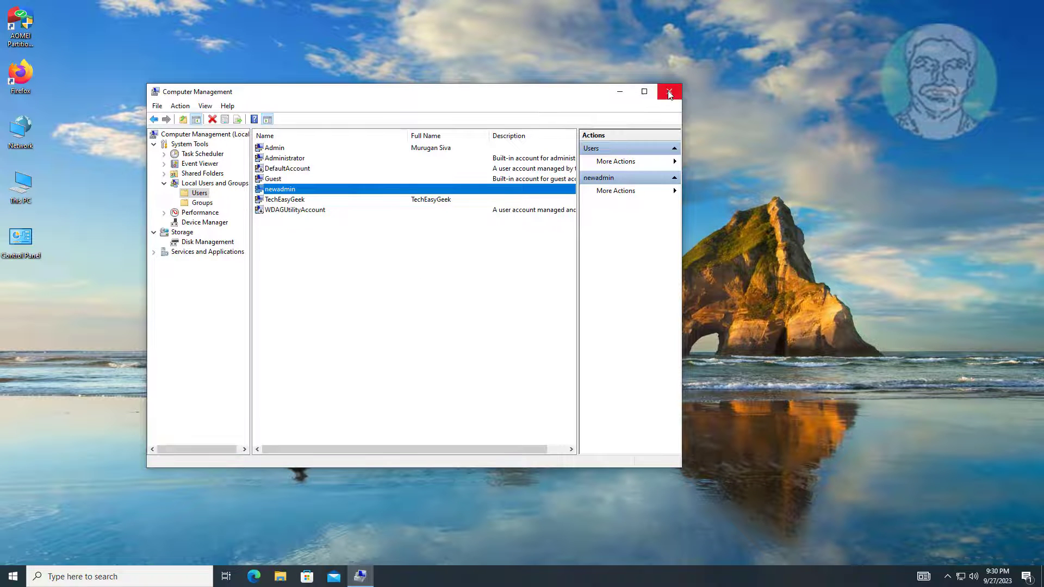
- On the client, run gpupdate /force in an administrator Command Prompt, then exit
click(672, 89)
click(91, 578)
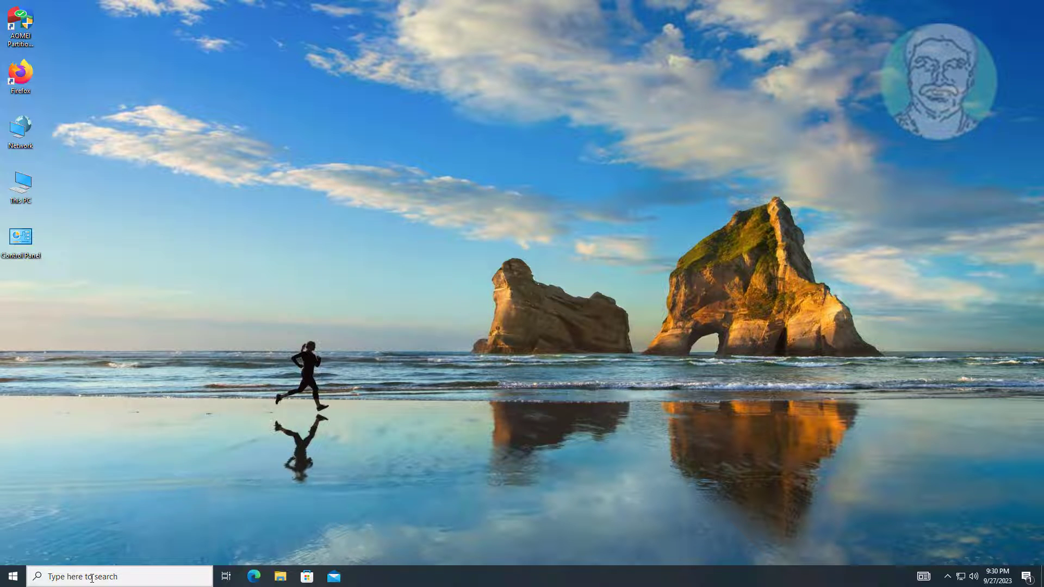
text(cmd)
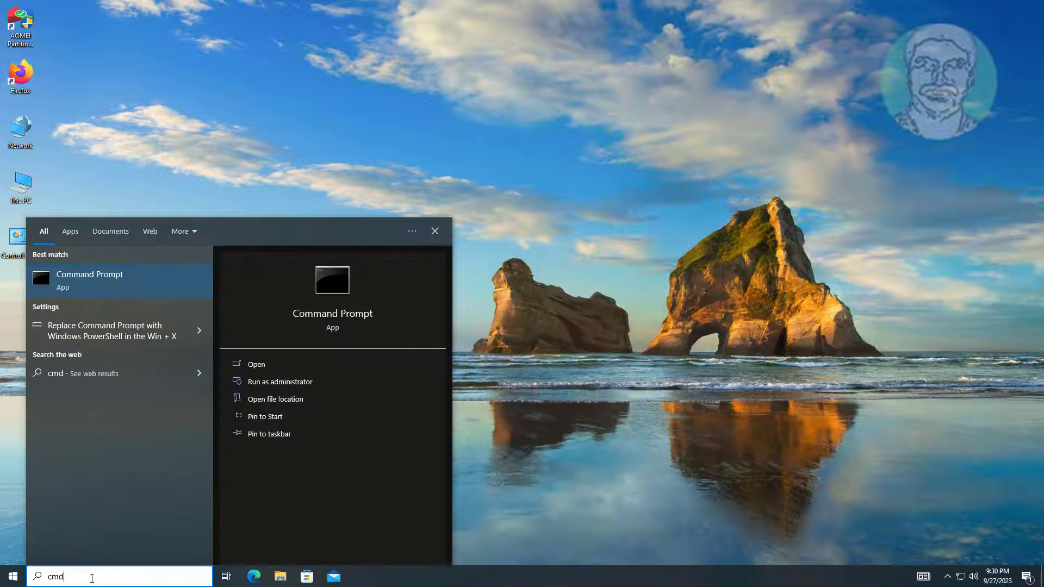
right_click(105, 279)
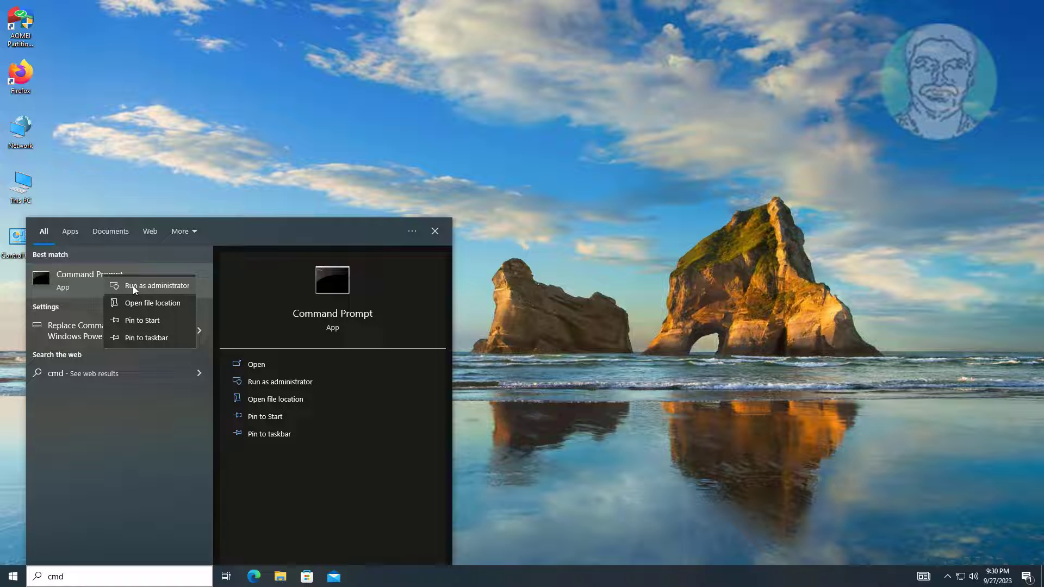
click(133, 286)
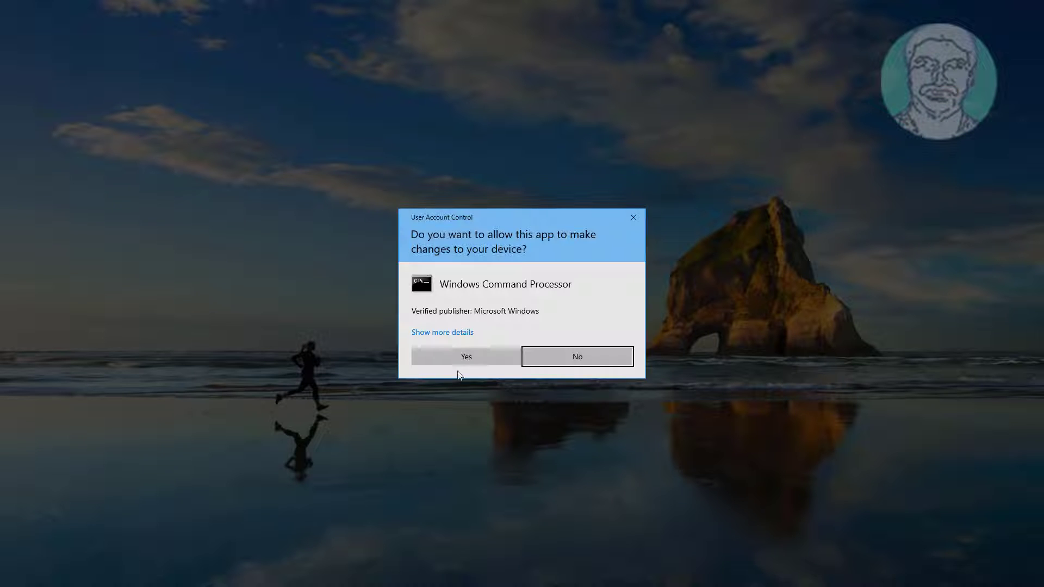
click(474, 357)
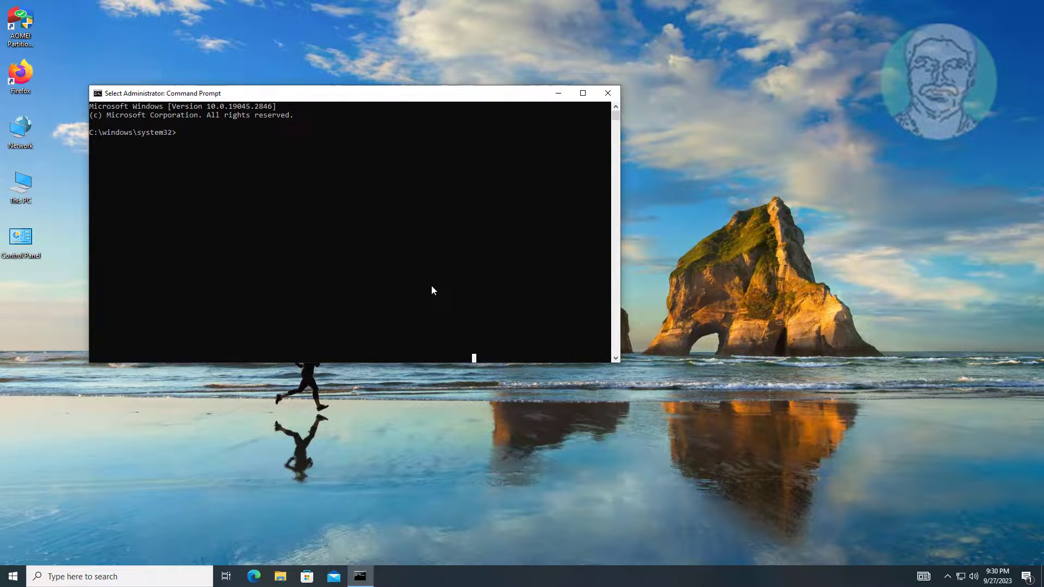
text(gpu)
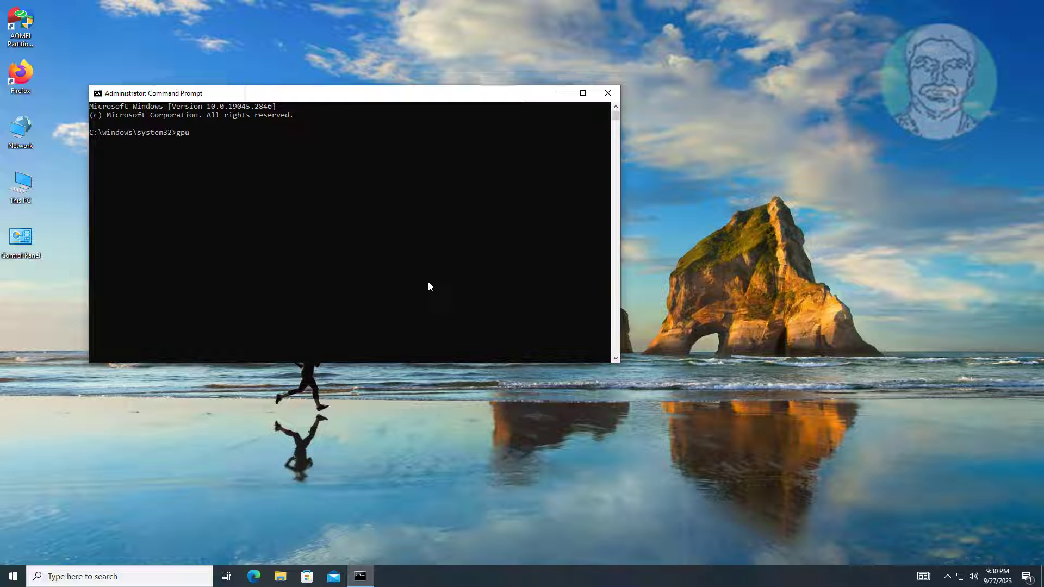
text(pdate /force)
key(Return)
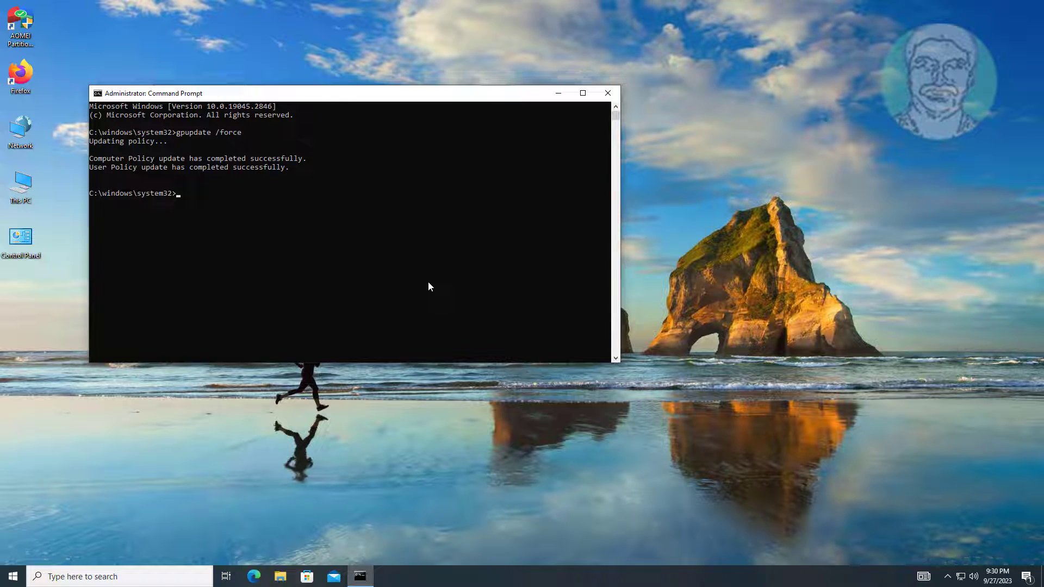
text(exit)
key(Return)
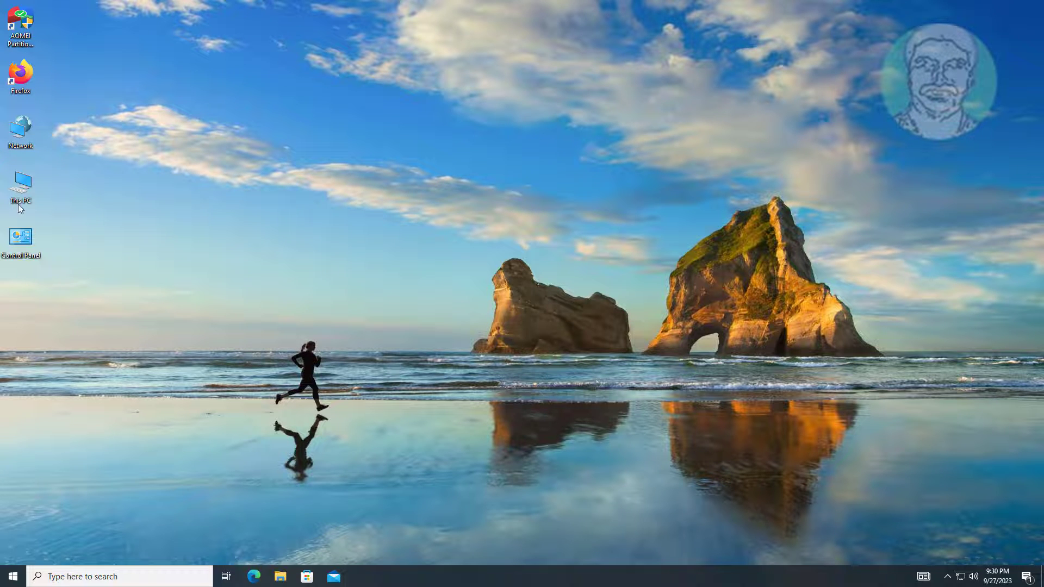
- Open newadmin's properties in the client's Computer Management and verify Account is disabled is checked
right_click(21, 184)
click(53, 216)
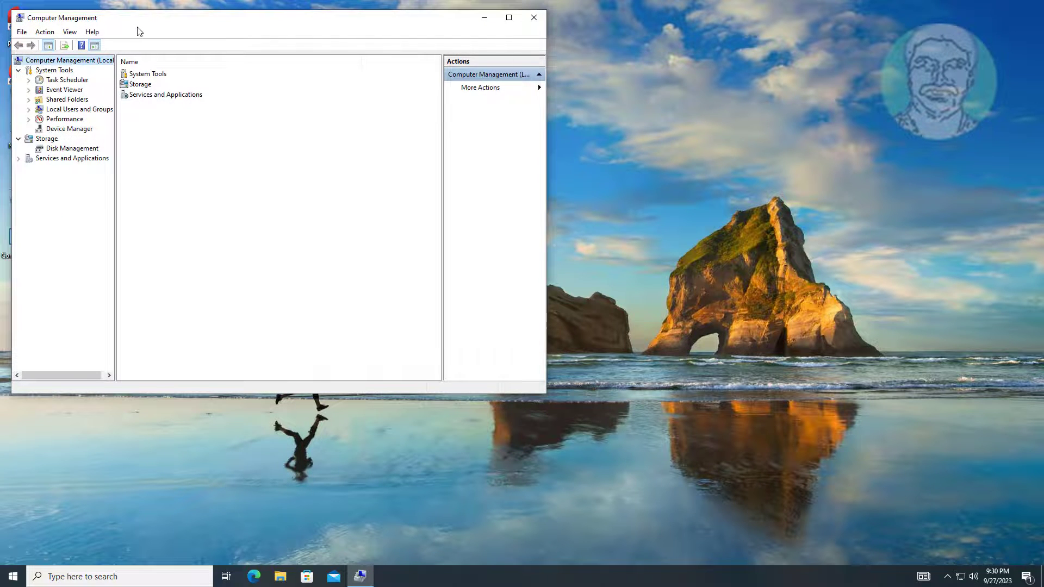
drag(137, 25, 330, 43)
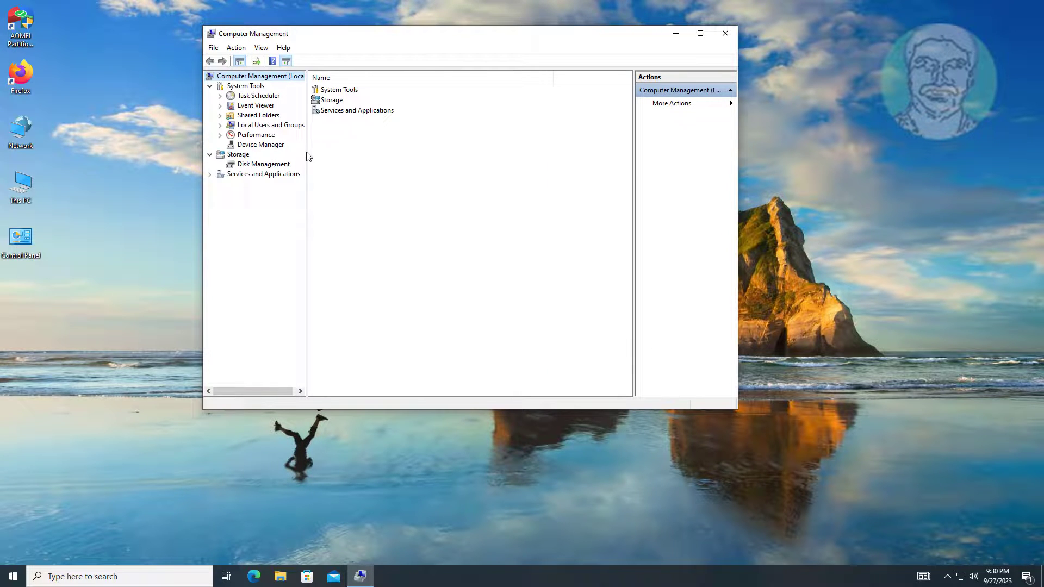
click(250, 126)
click(220, 126)
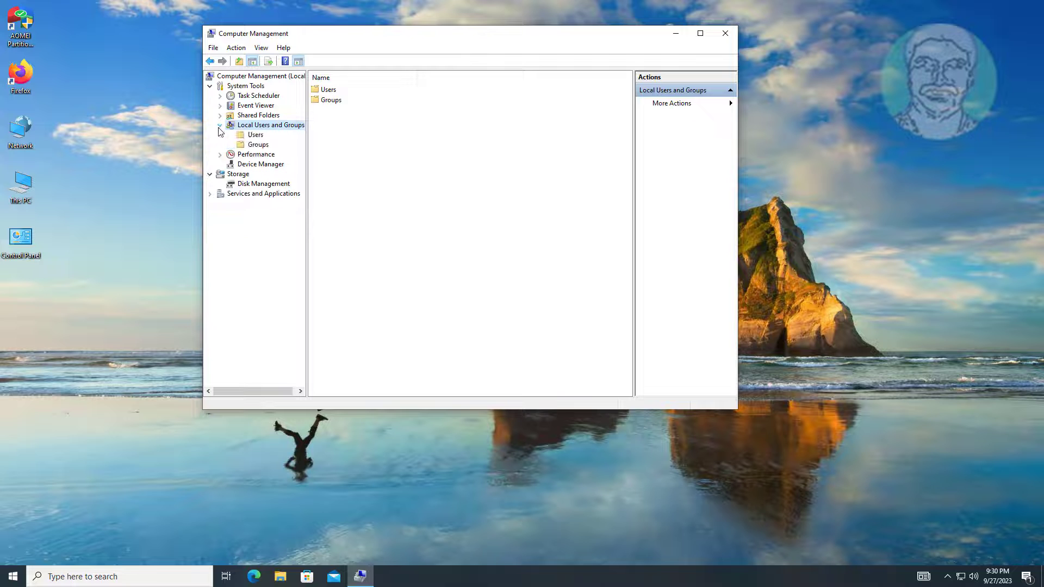
click(246, 143)
click(244, 136)
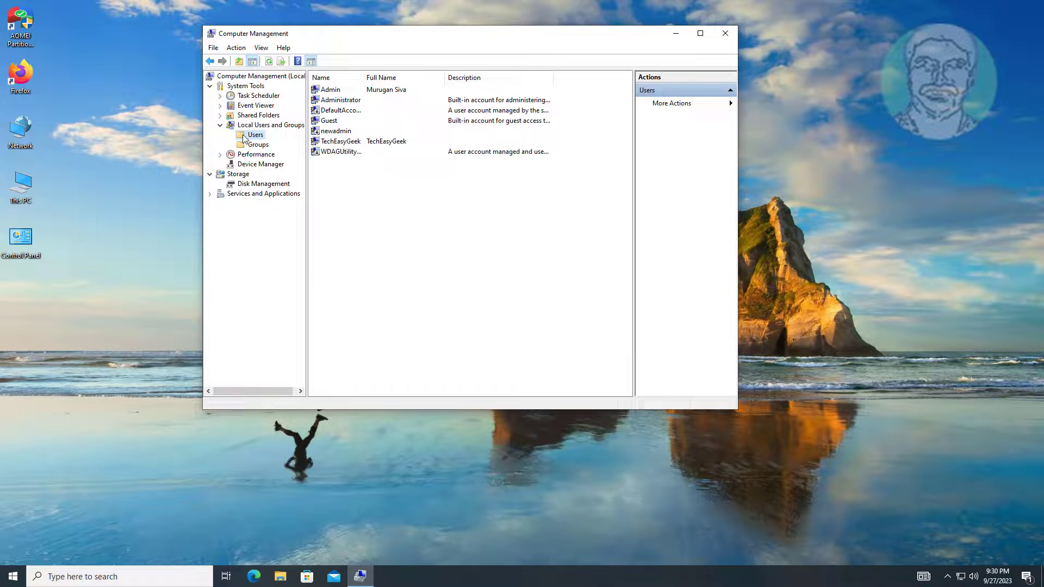
click(350, 132)
right_click(350, 132)
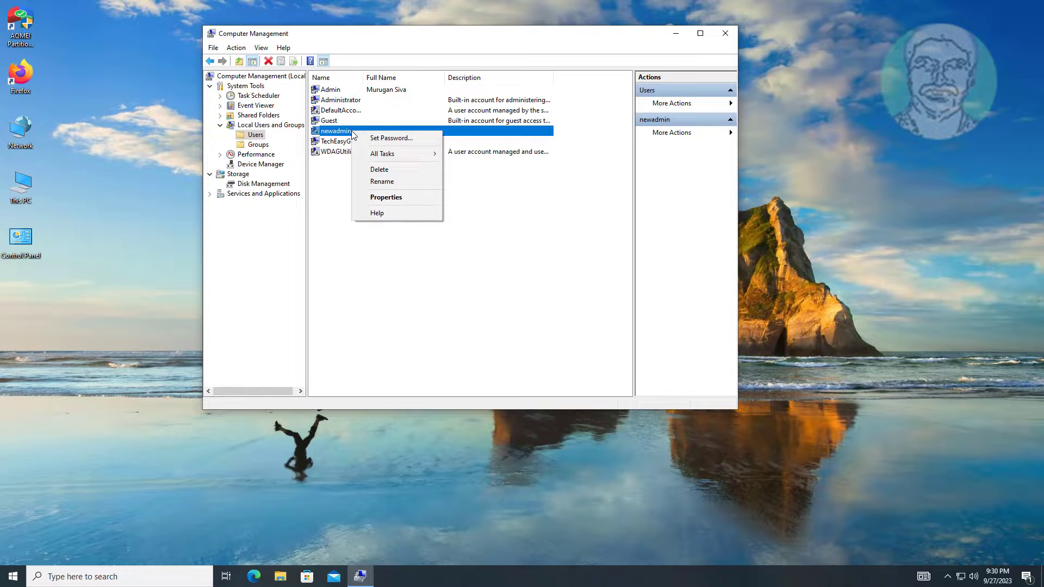
click(394, 199)
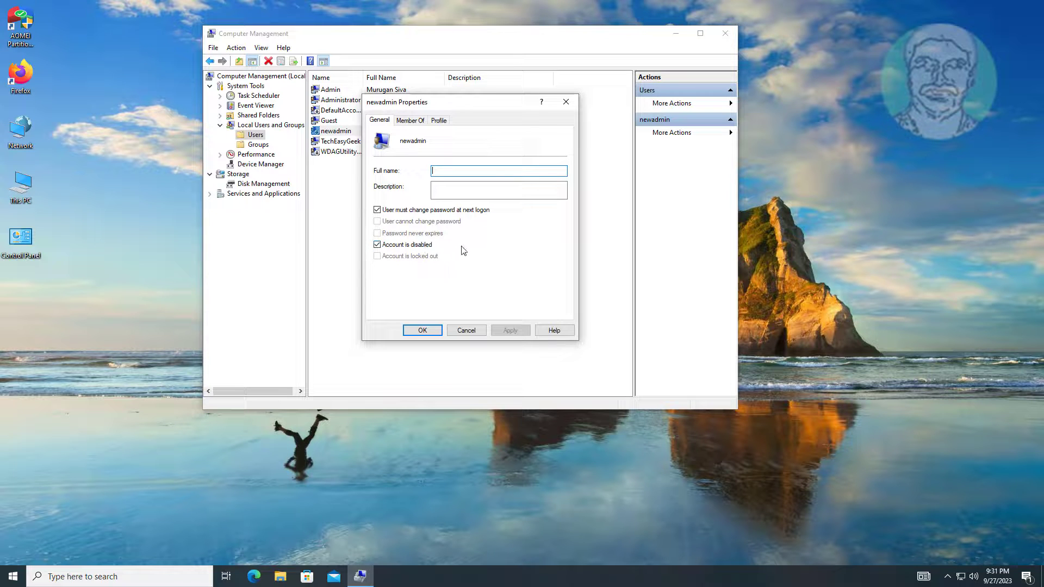
click(426, 333)
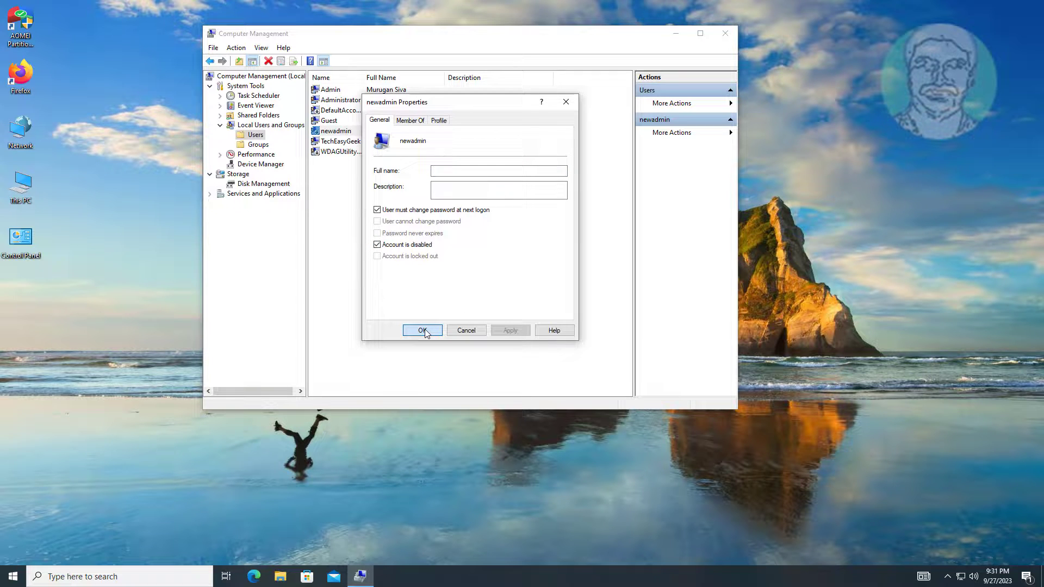